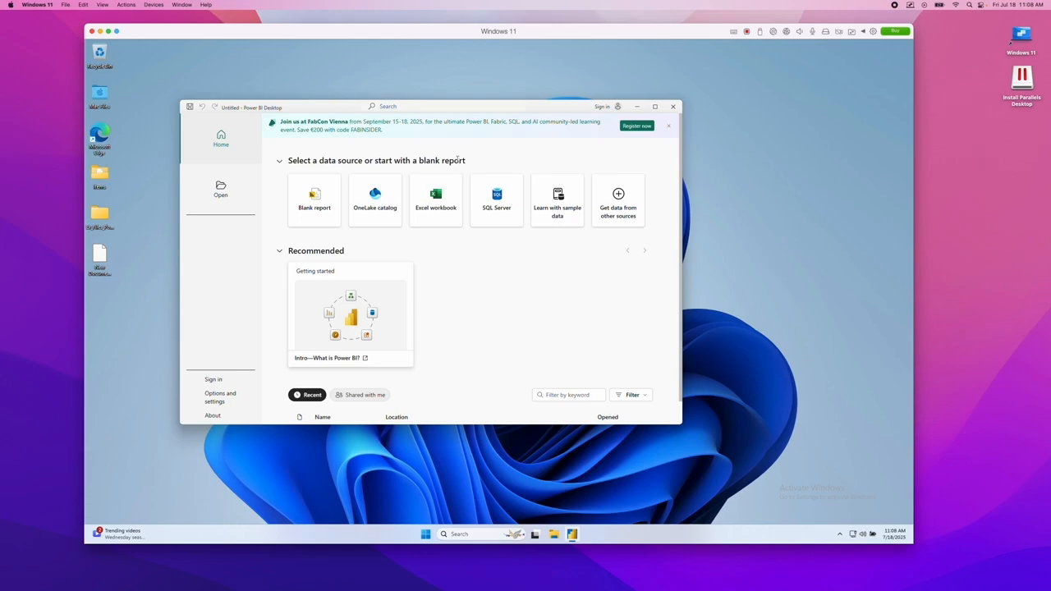
Create a blank report and enlarge and reposition its window on the desktop
click(316, 207)
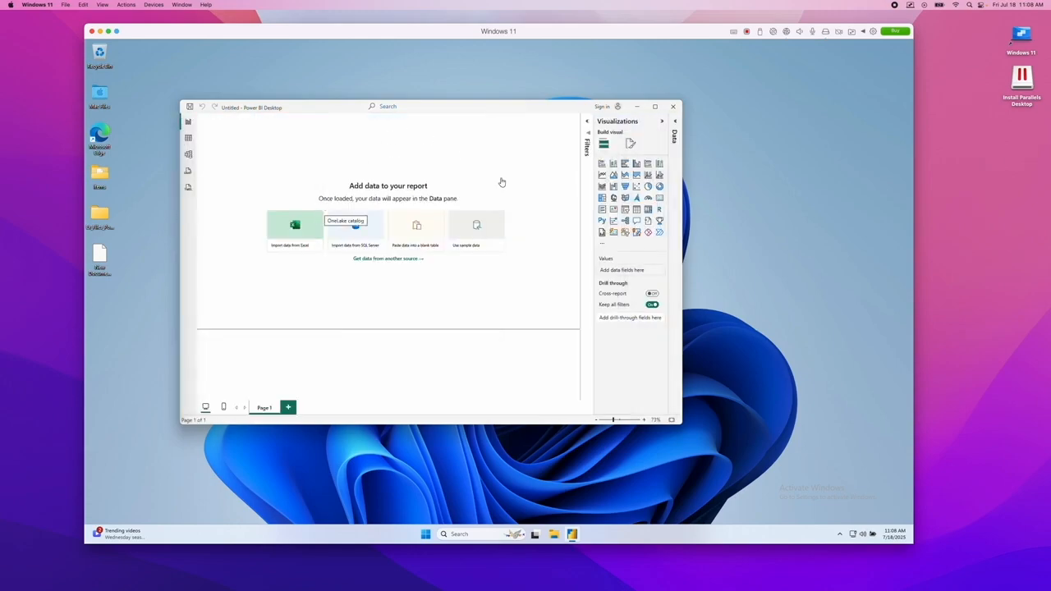
drag(684, 425, 818, 484)
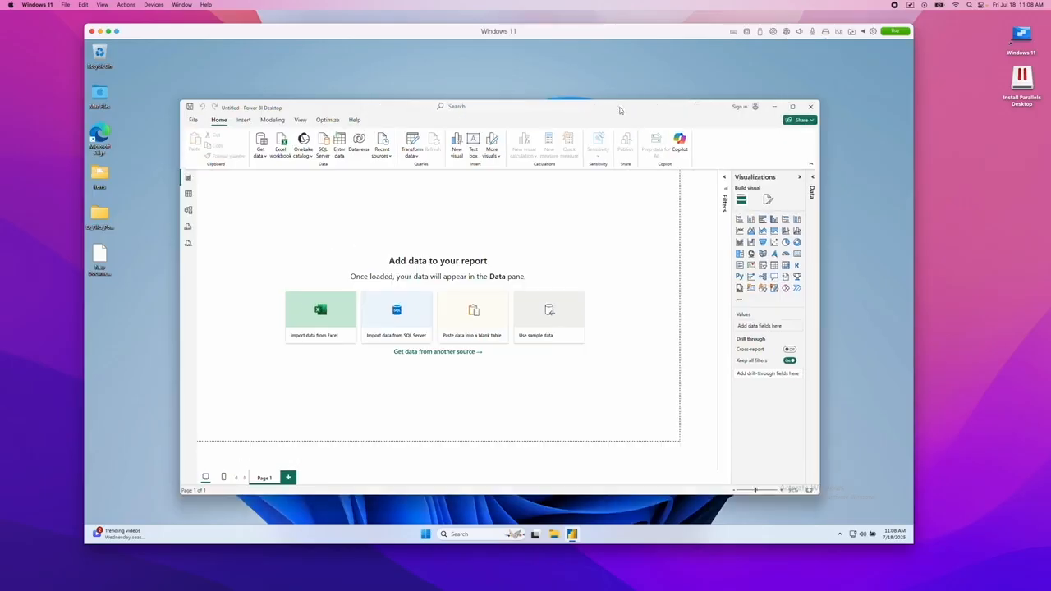
drag(597, 106, 587, 100)
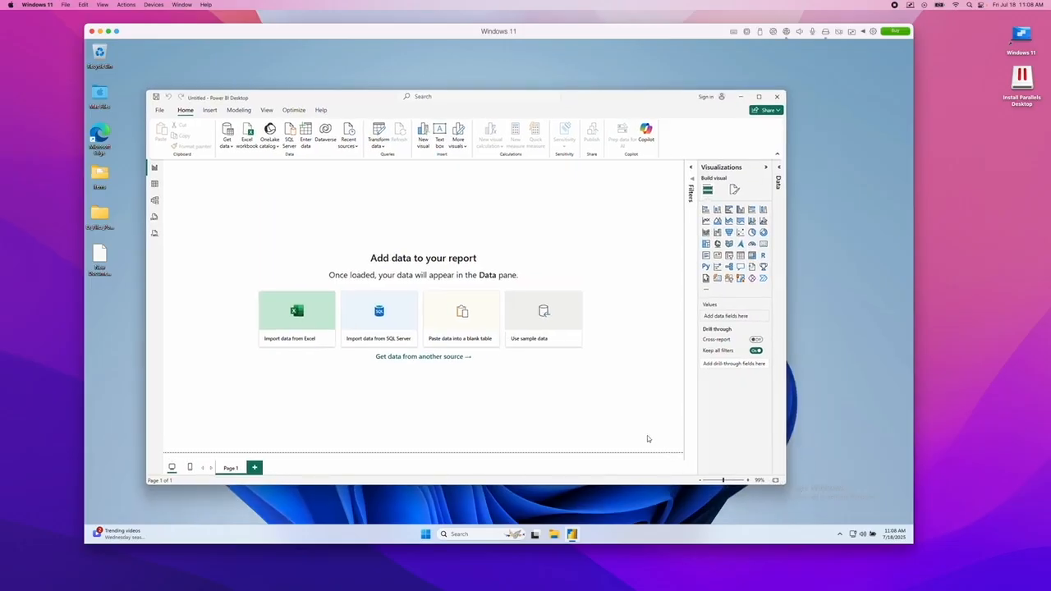
Load Sheet1 of the Financial Sample workbook from the built-in sample data into the report
click(557, 325)
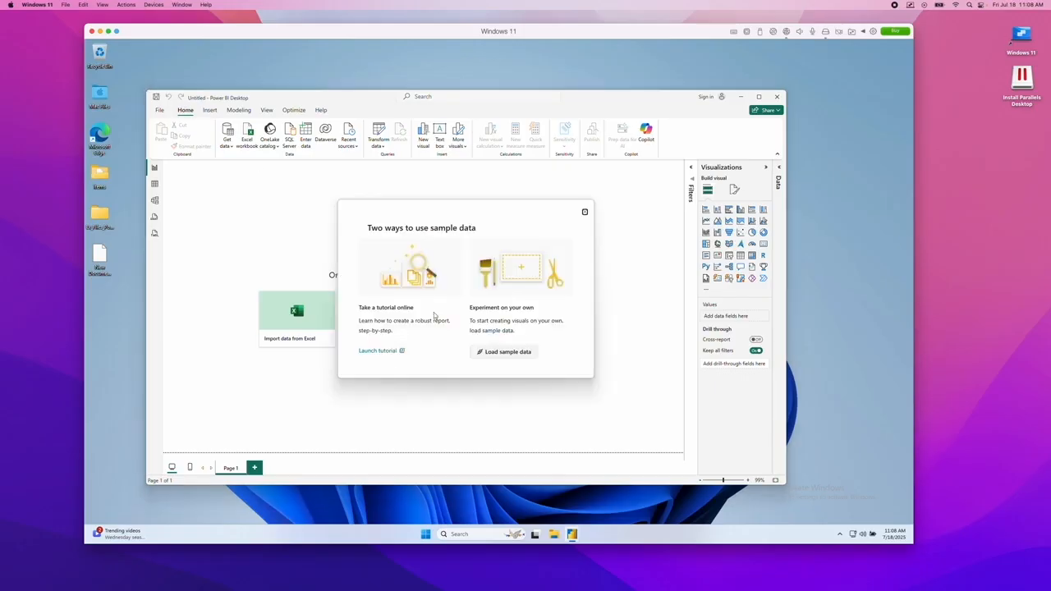
click(516, 356)
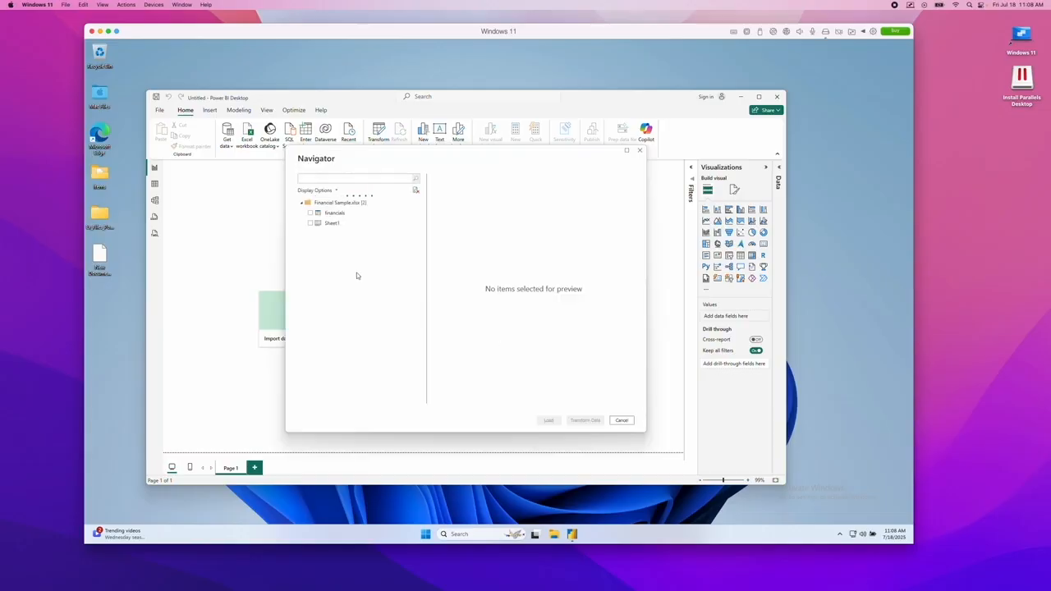
click(311, 224)
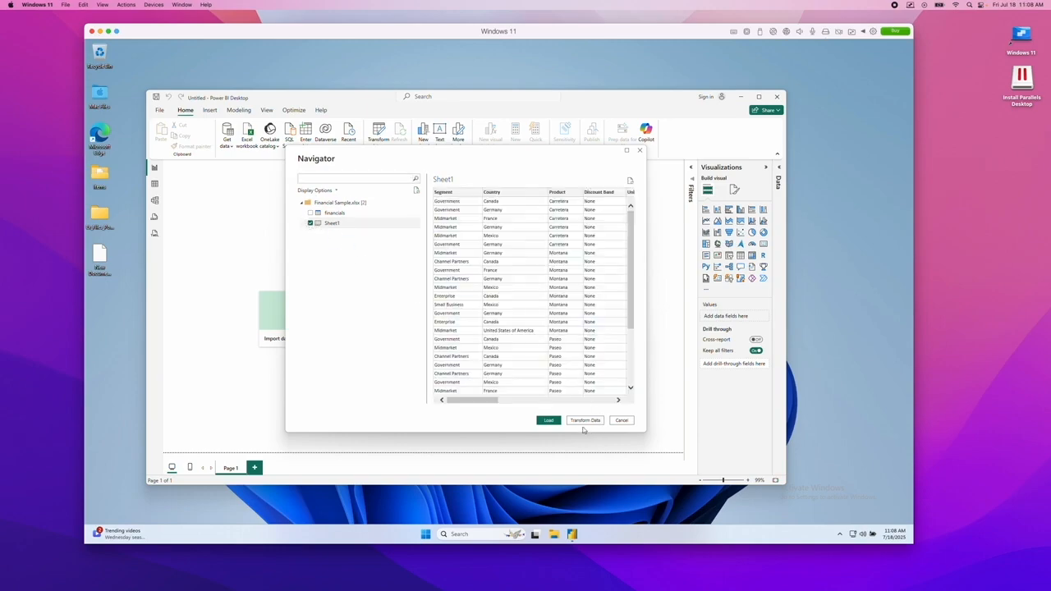
click(547, 421)
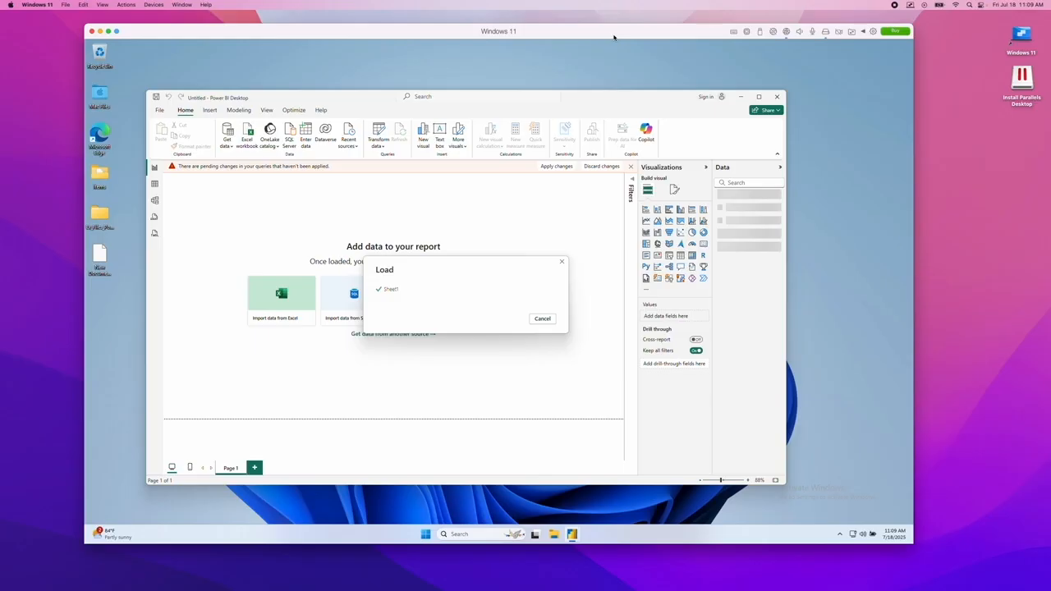
Move the Windows 11 virtual machine window and enlarge it to fill most of the screen
drag(613, 36, 546, 33)
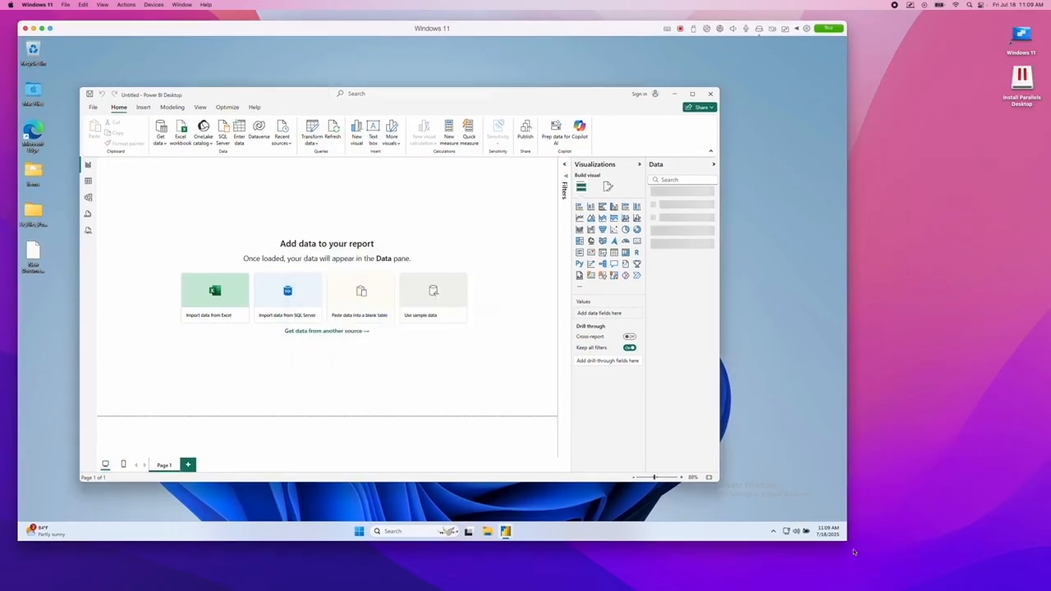
drag(845, 541, 1042, 568)
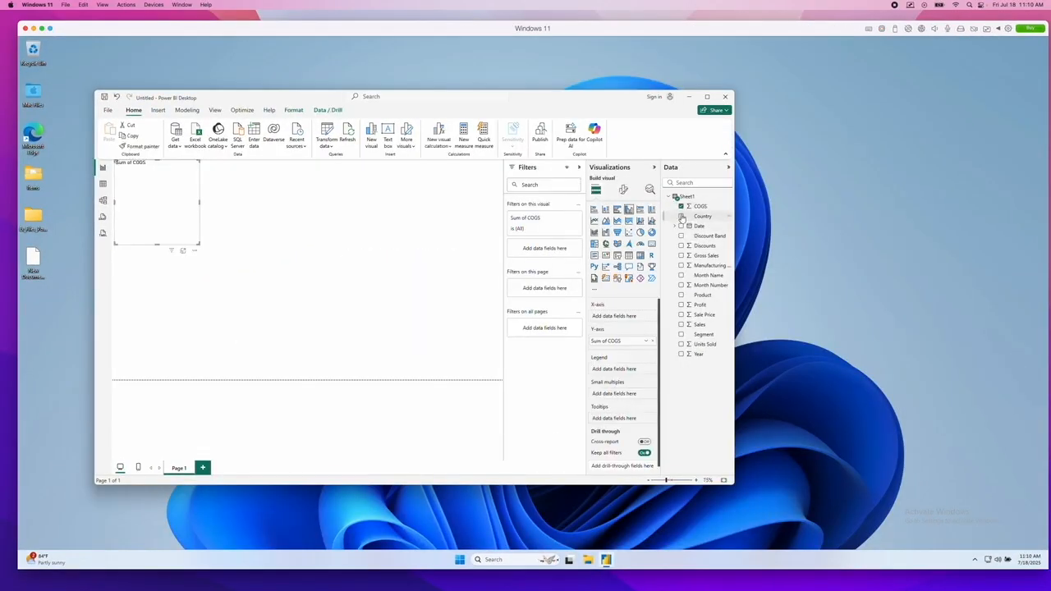
Put COGS on the column chart's x-axis, try Country as legend and small multiples, and convert the visual to a KPI
drag(690, 206, 625, 317)
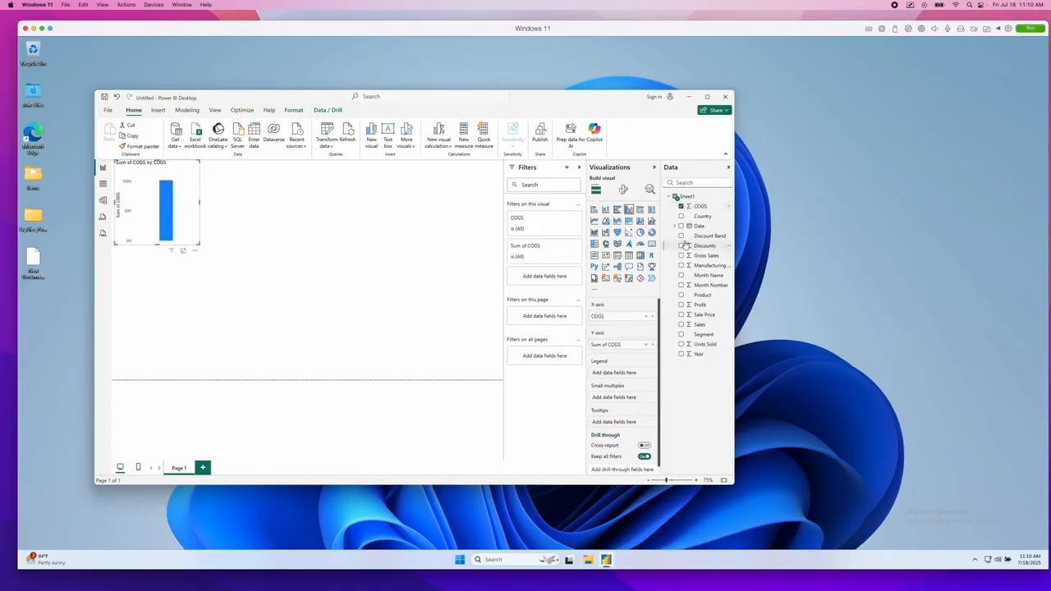
click(680, 216)
drag(702, 216, 625, 382)
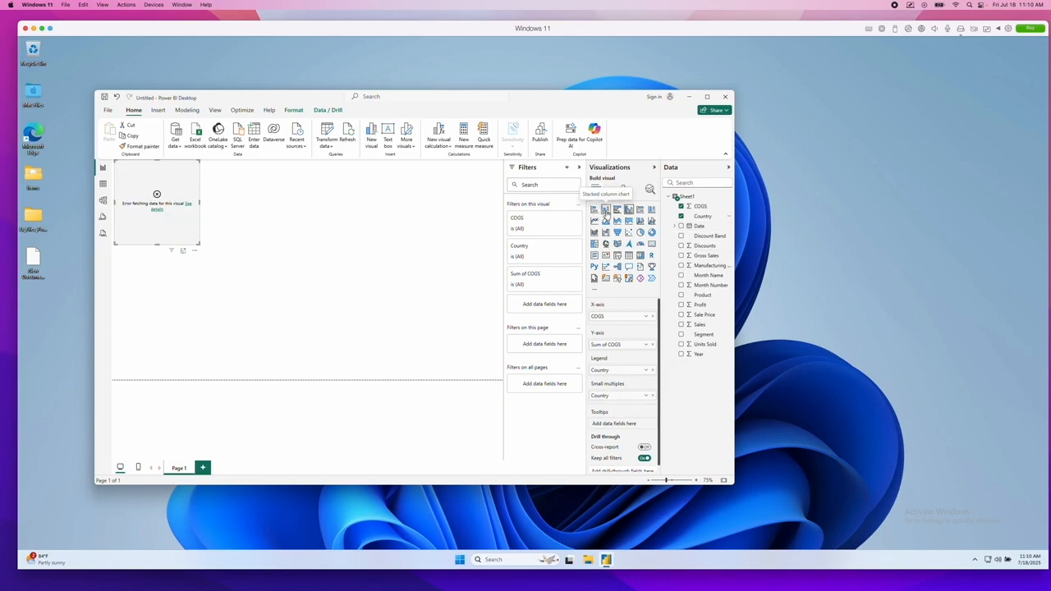
click(605, 256)
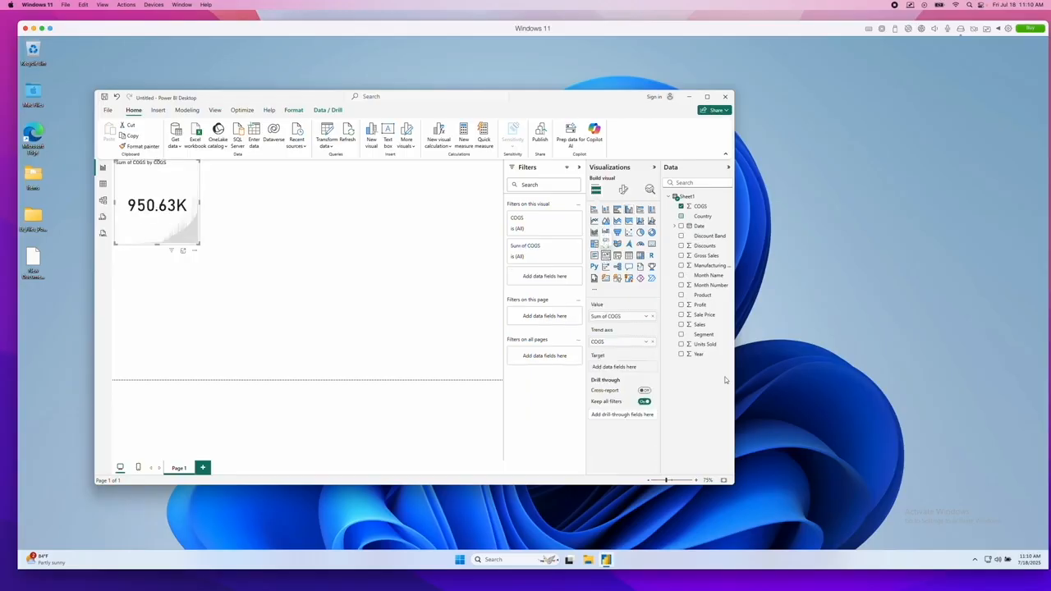
Enlarge the report window and create a separate column chart of COGS, Sales and Profit
drag(734, 487, 803, 506)
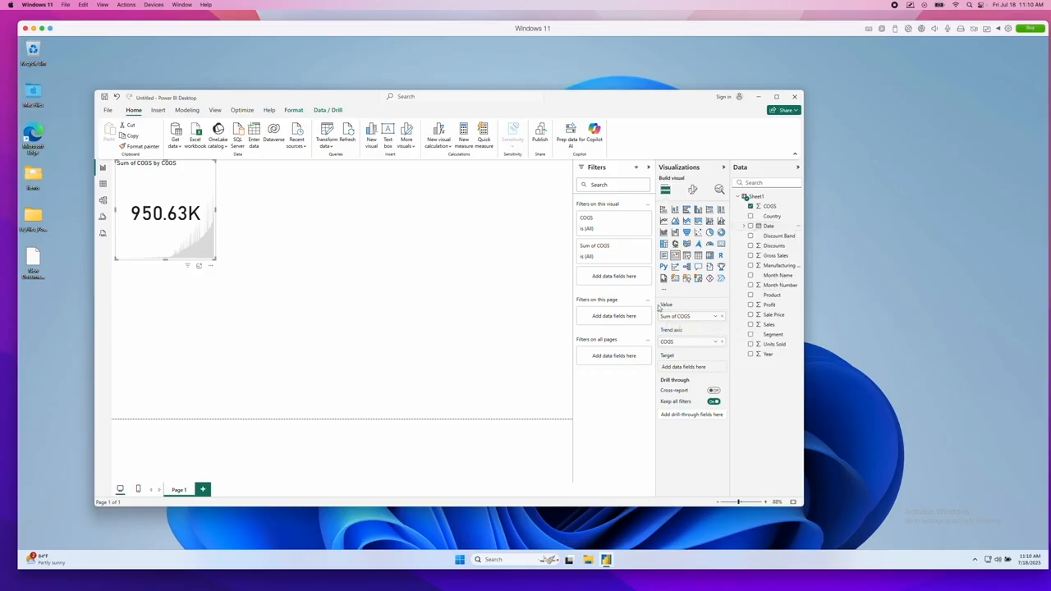
click(472, 254)
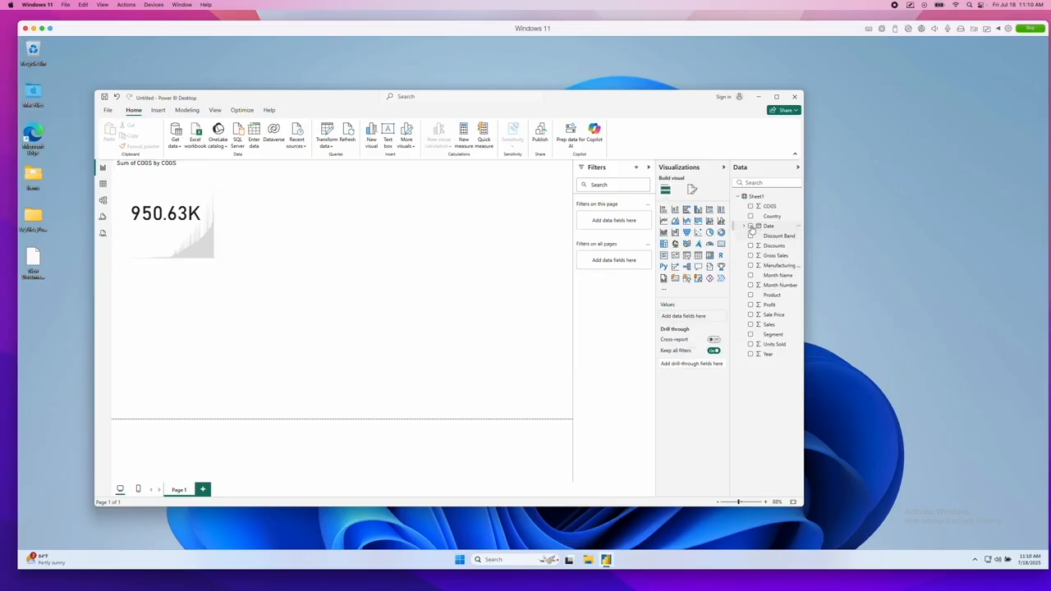
click(749, 206)
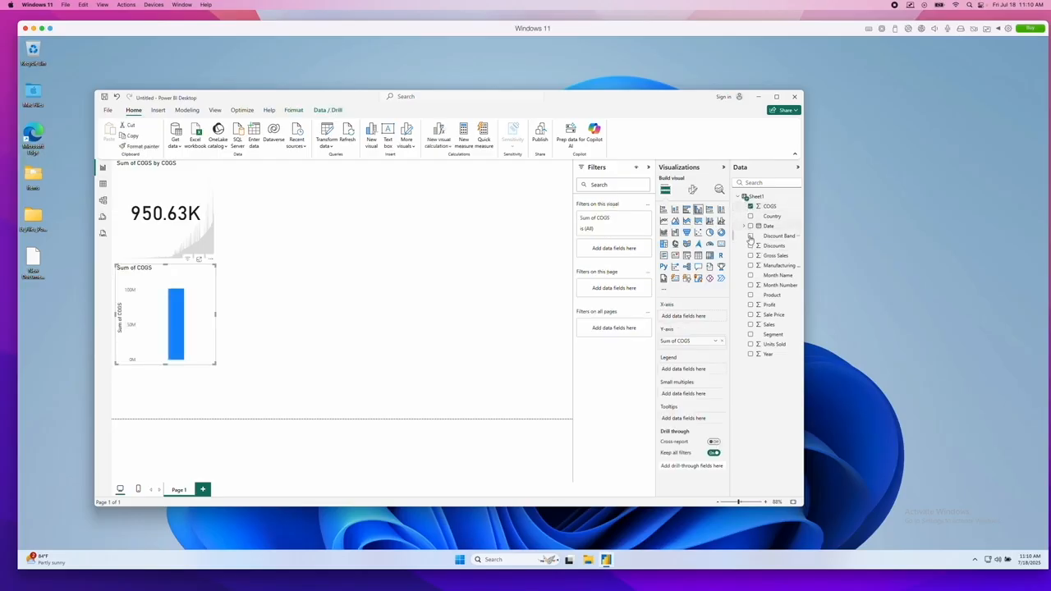
click(751, 326)
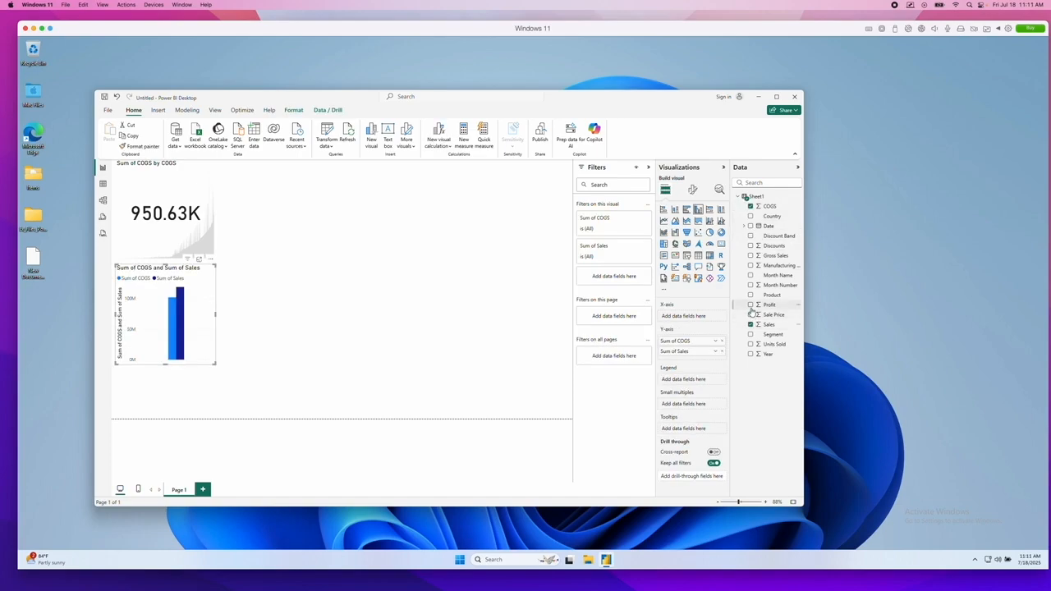
click(751, 308)
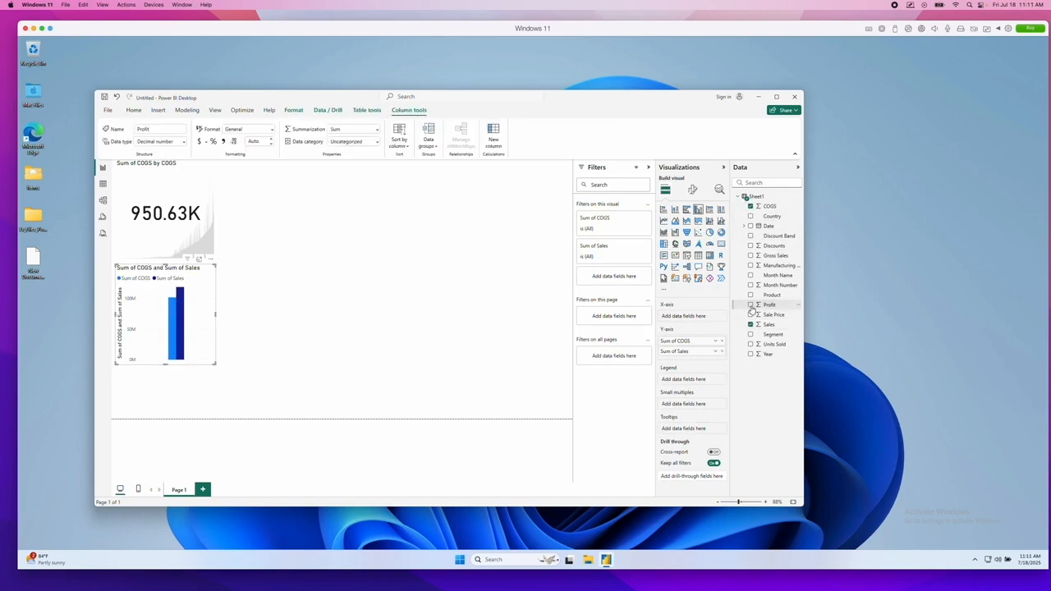
click(750, 306)
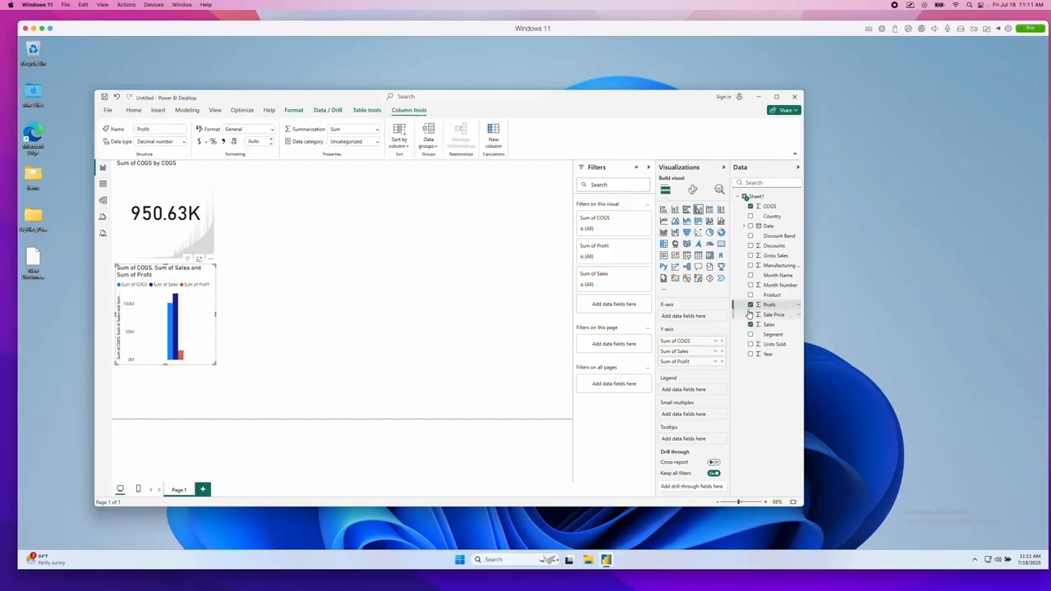
Enlarge the COGS, Sales and Profit column chart and widen the KPI visual above it
click(215, 366)
click(210, 361)
drag(215, 363, 266, 398)
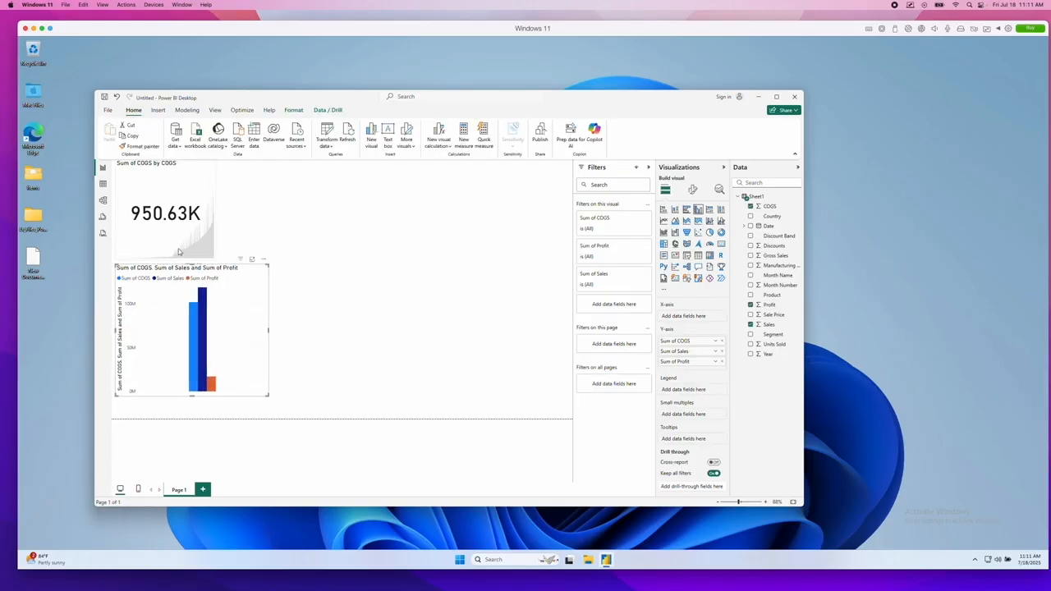
click(178, 249)
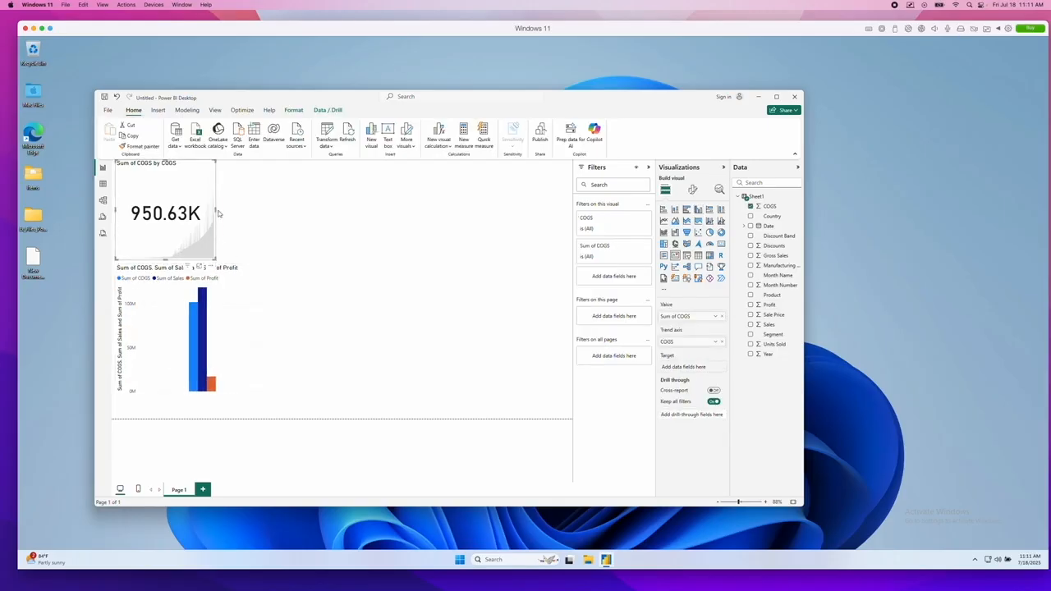
drag(215, 209, 246, 211)
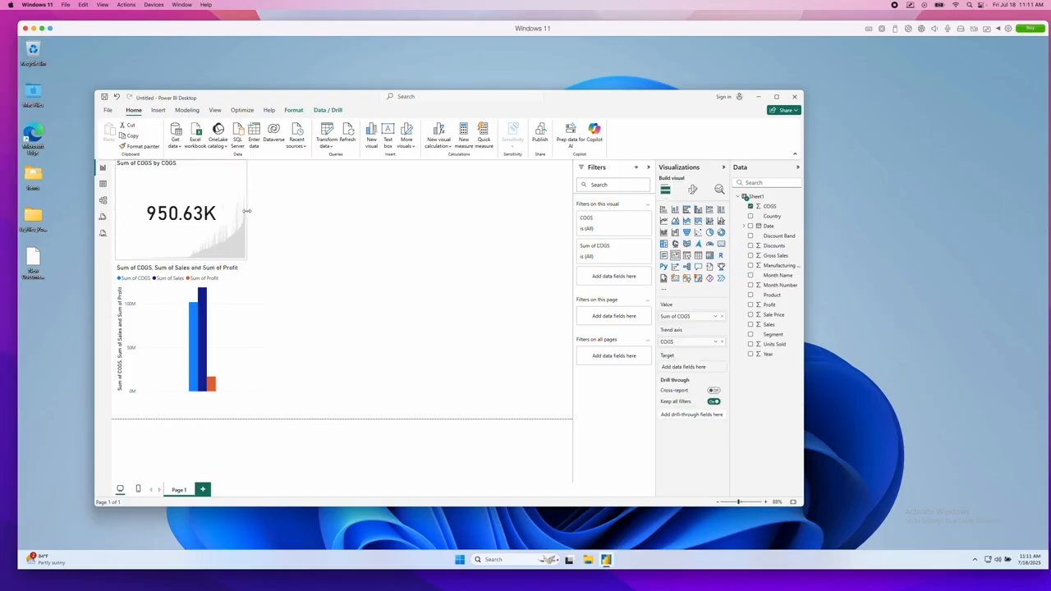
Reposition and enlarge the report window, and add Year and Gross Sales as targets of the COGS KPI
drag(571, 95, 526, 53)
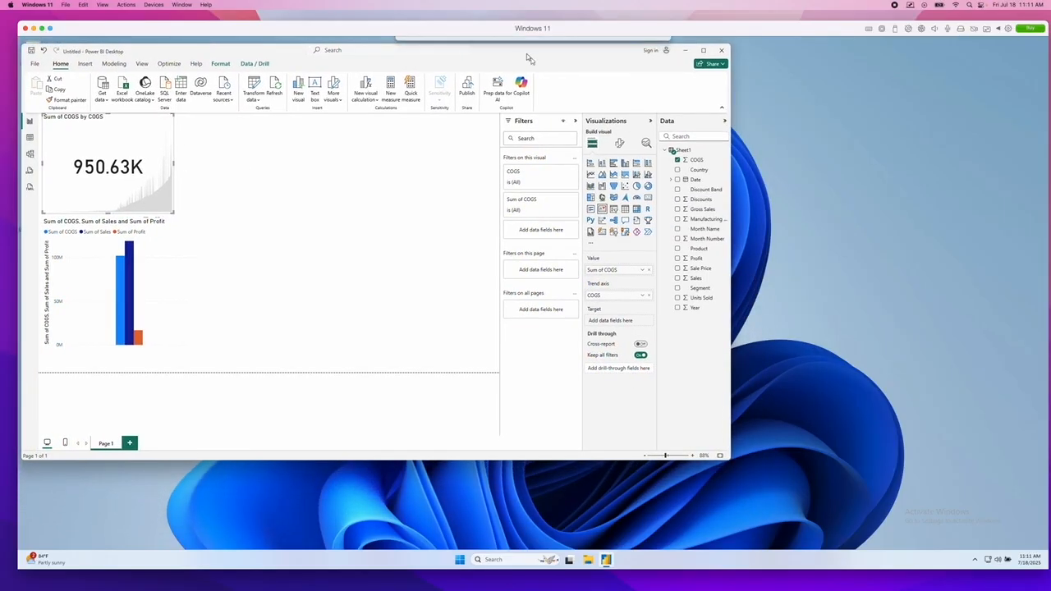
drag(733, 463, 864, 497)
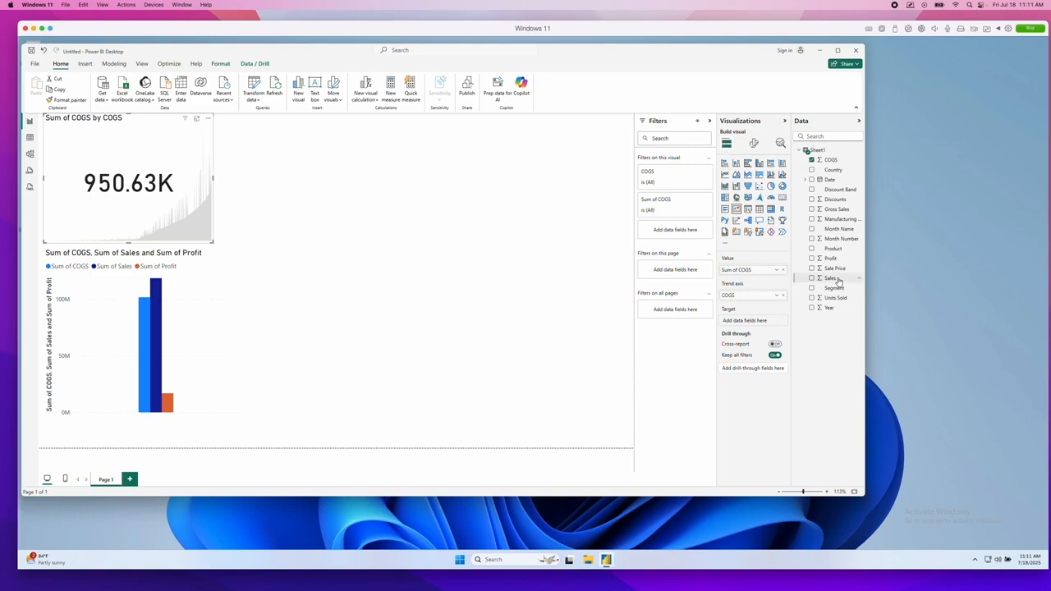
click(811, 308)
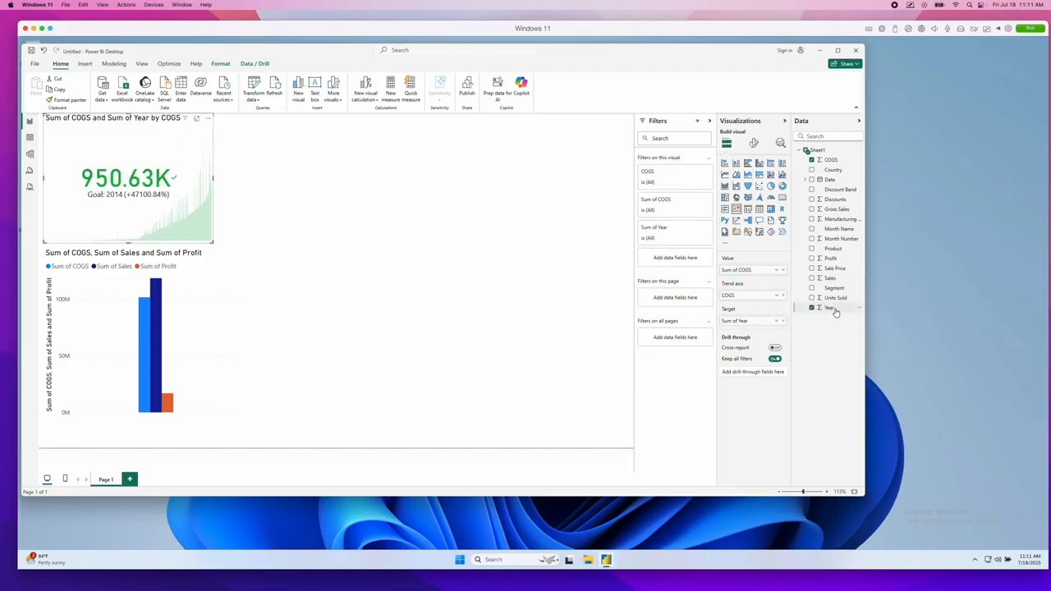
click(811, 209)
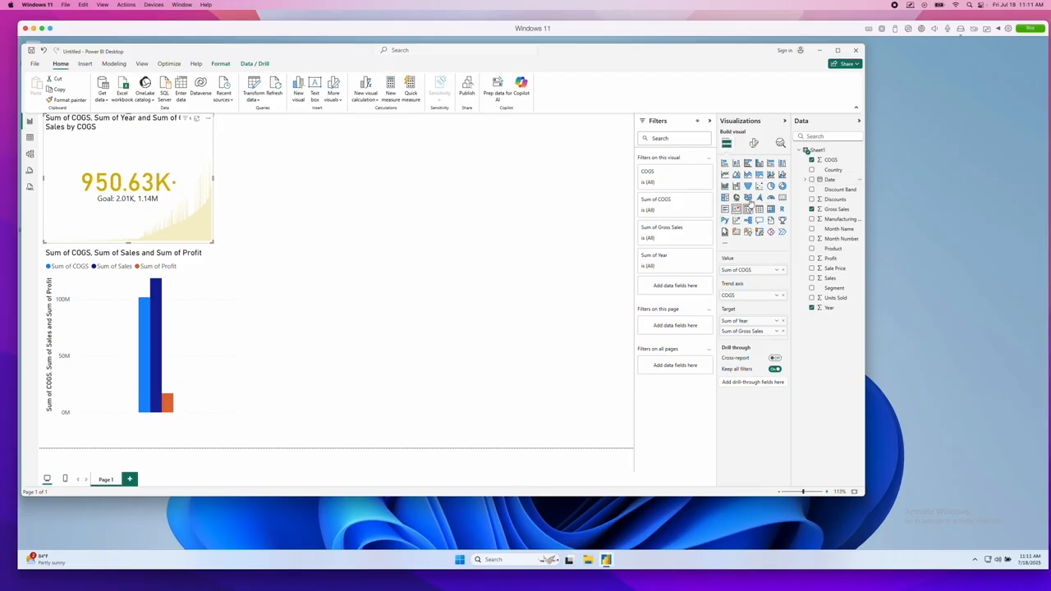
Add a waterfall chart with Month Number on the y-axis and Gross Sales and Discounts as tooltips
click(393, 222)
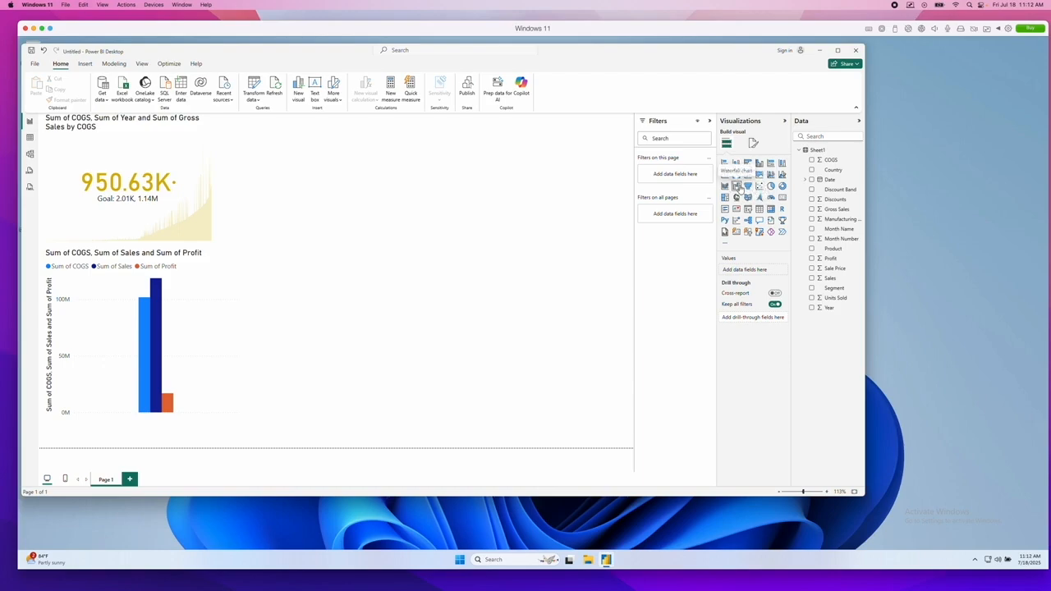
click(736, 187)
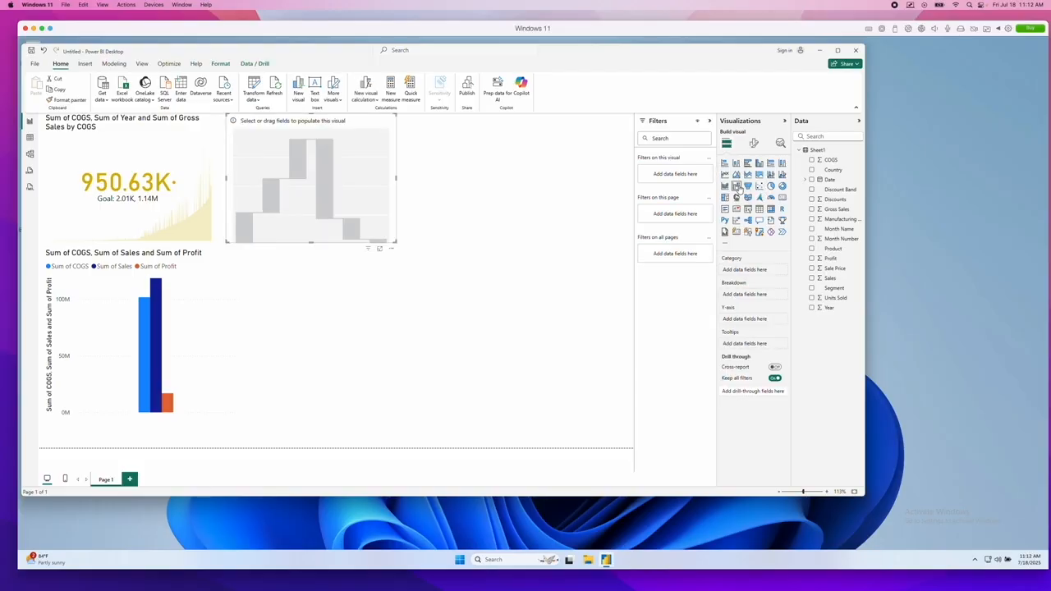
click(812, 238)
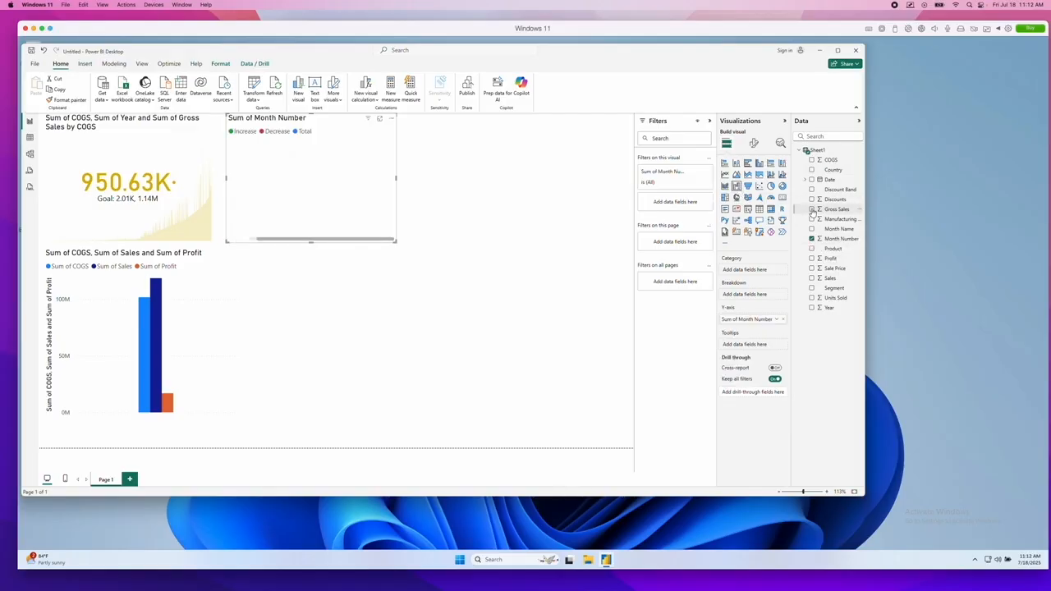
click(812, 209)
click(812, 200)
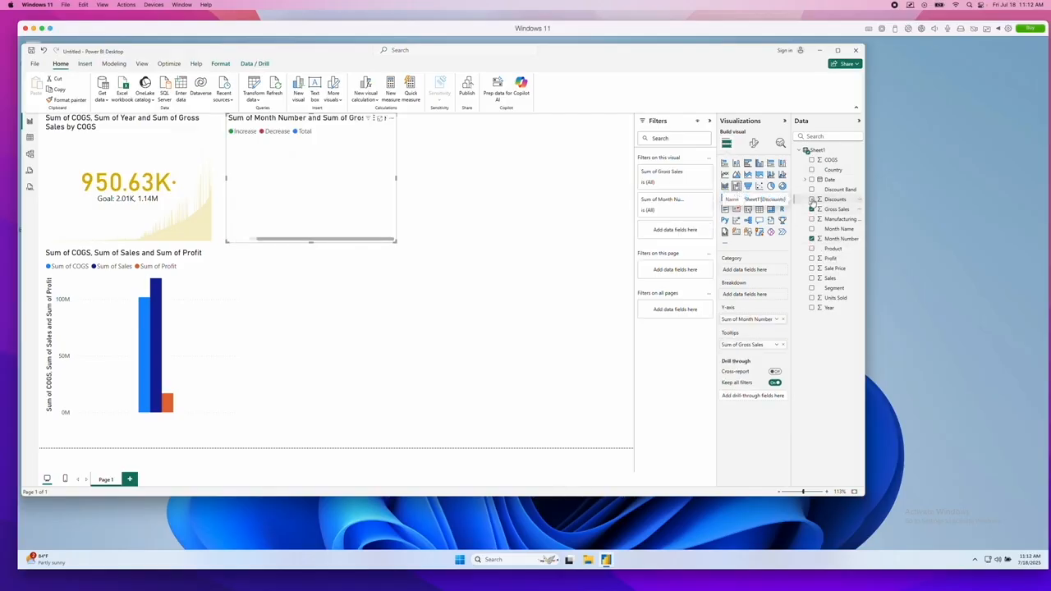
click(399, 245)
click(379, 230)
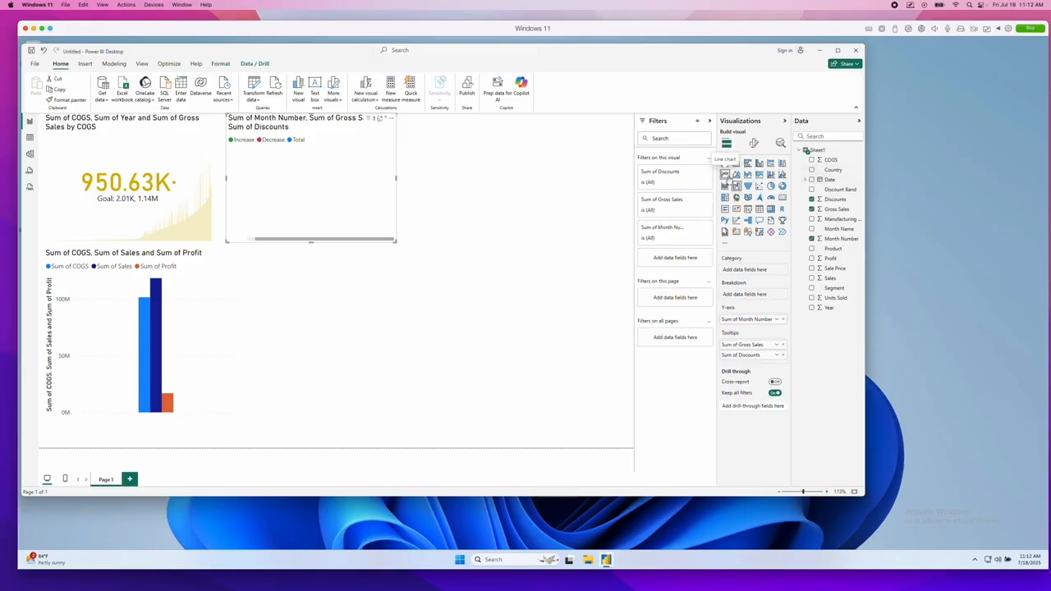
Convert the waterfall chart to a line chart with Country on the x-axis and Sales added to the y-axis
click(725, 174)
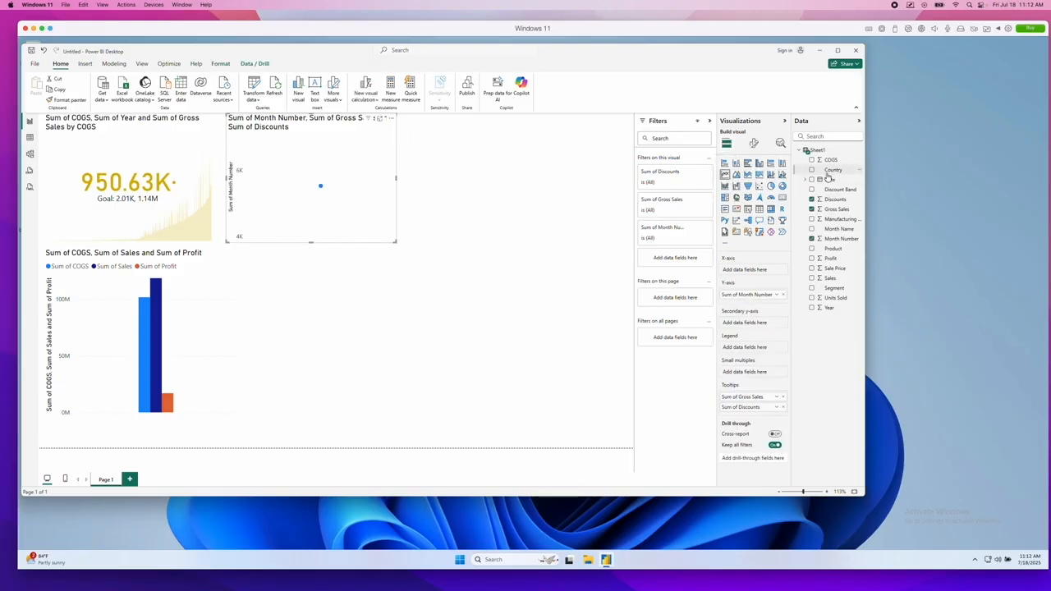
drag(831, 171, 762, 277)
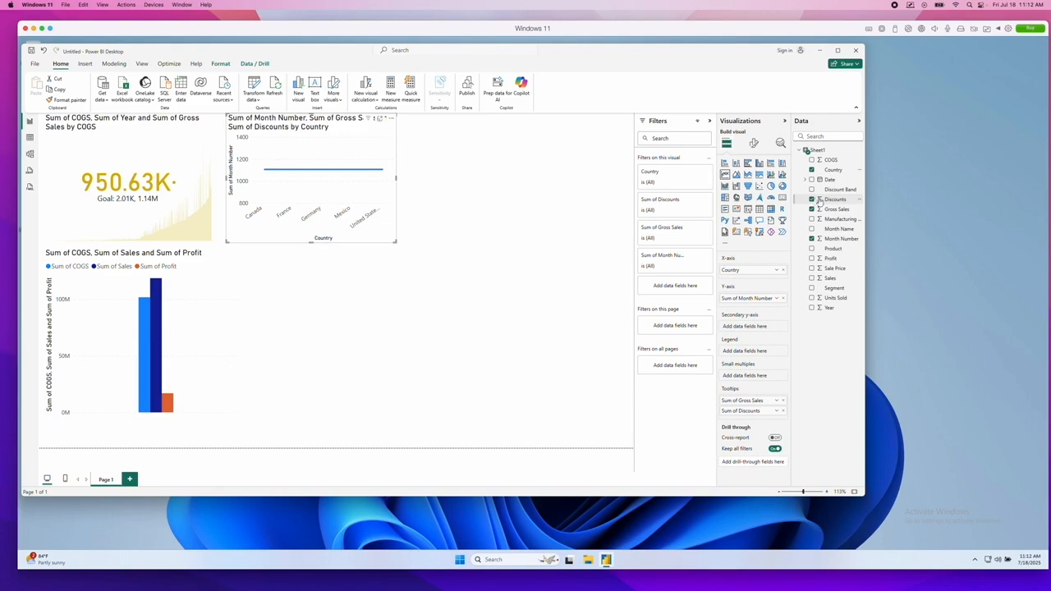
drag(829, 279, 753, 286)
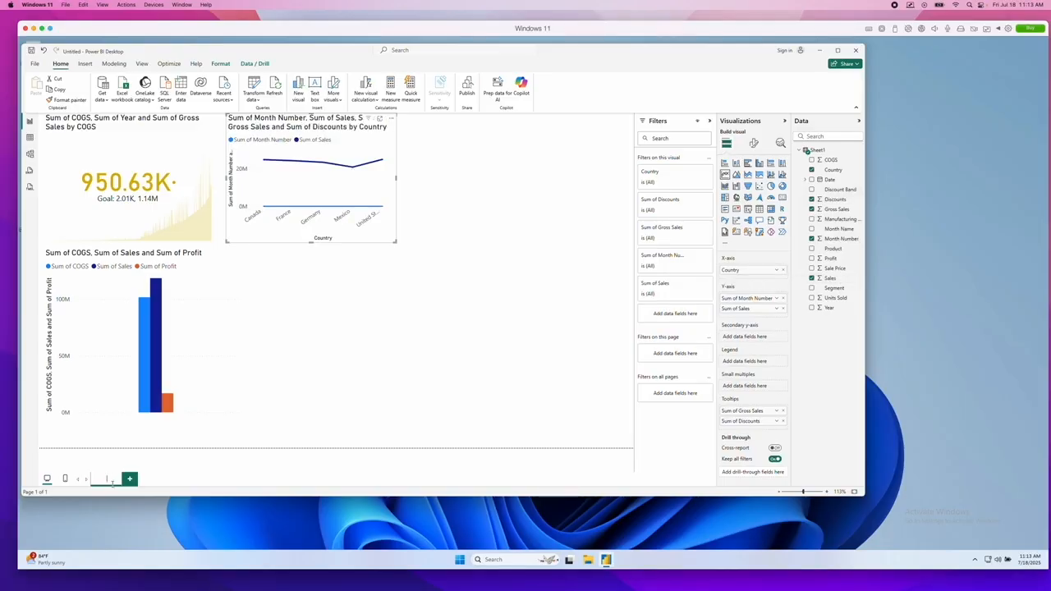
Rename the report page to "SLA Performace" and add a new blank page
click(112, 483)
text(Sales Perfo)
text(rman)
text(ce)
right_click(102, 482)
click(109, 468)
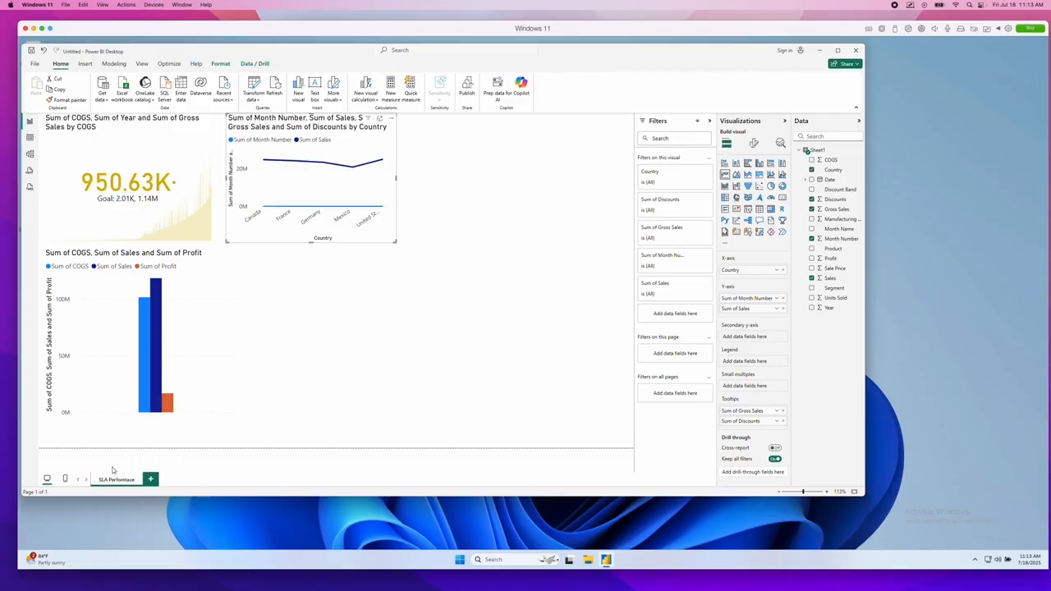
click(150, 481)
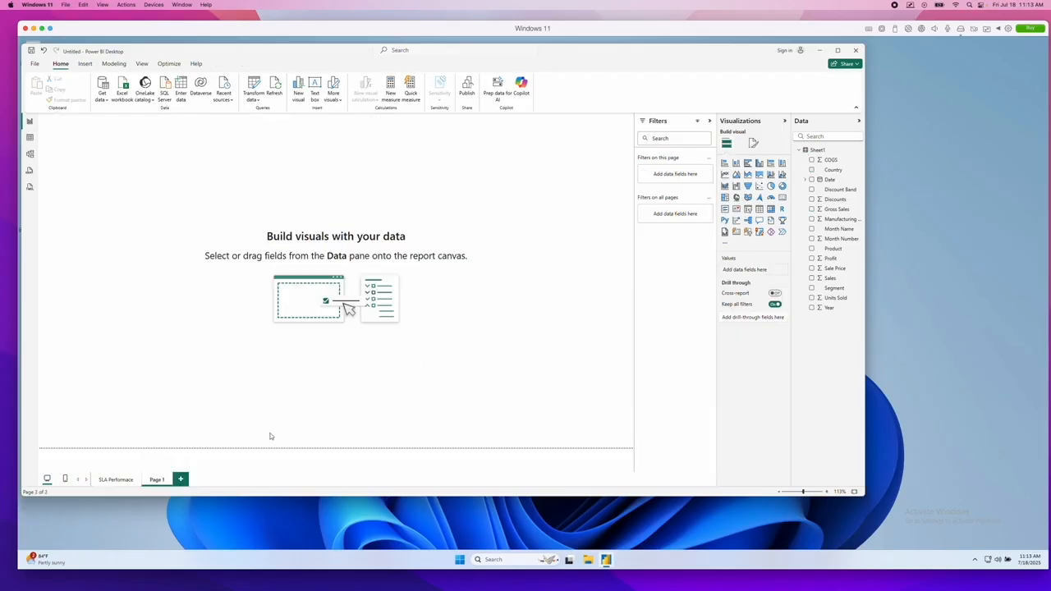
On the SLA Performace page, add a Profit column chart and add Units Sold to the line chart's x-axis
click(124, 482)
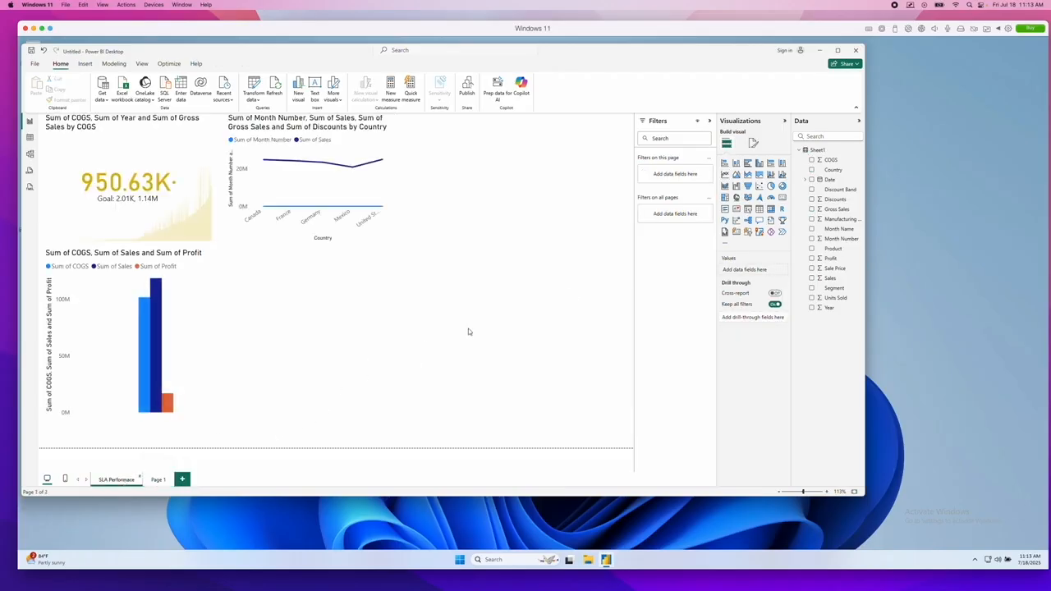
click(811, 259)
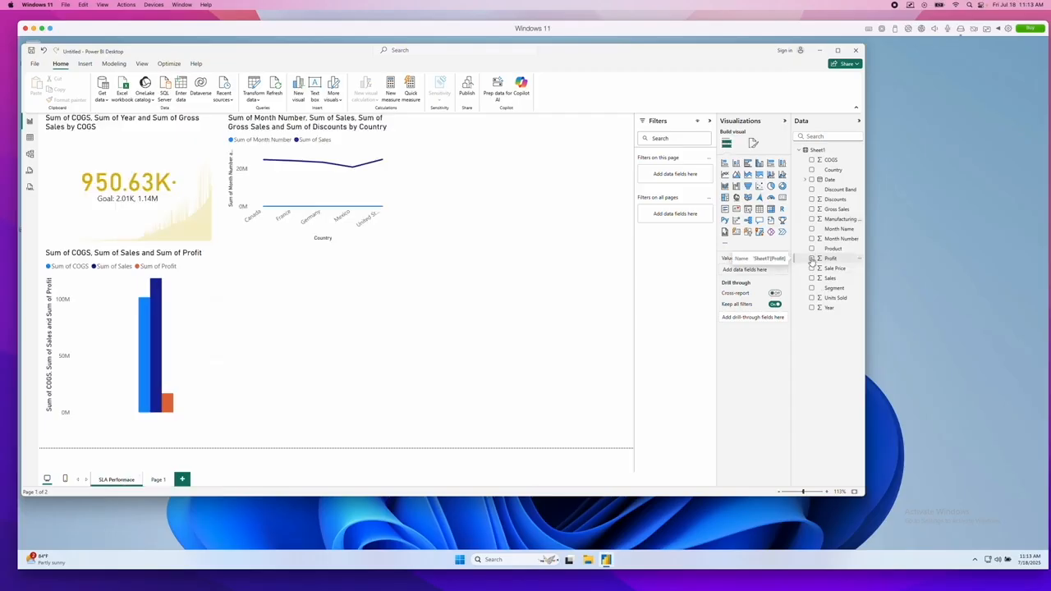
click(338, 195)
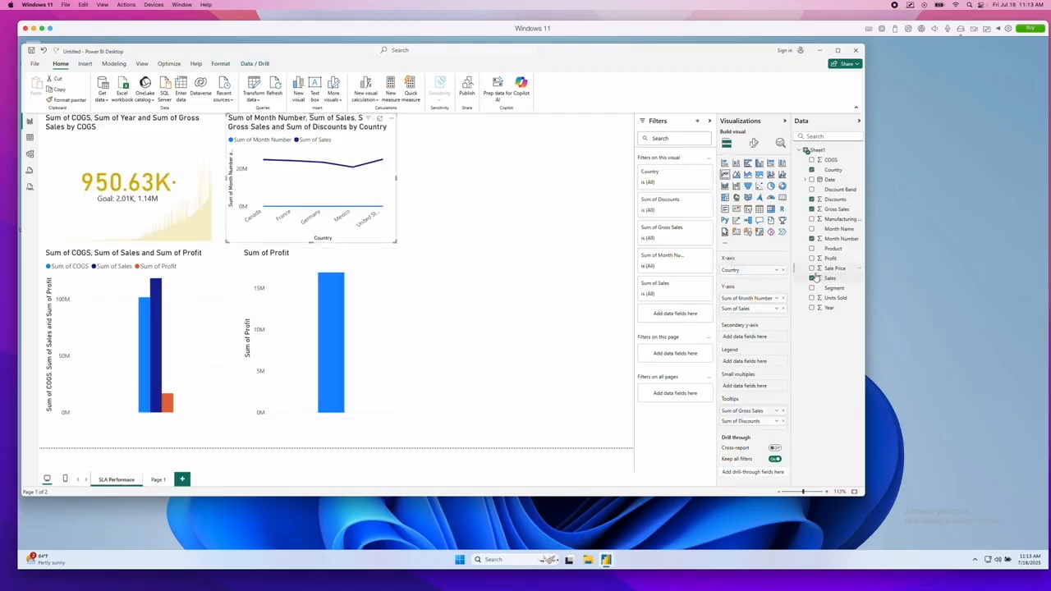
drag(842, 302, 755, 282)
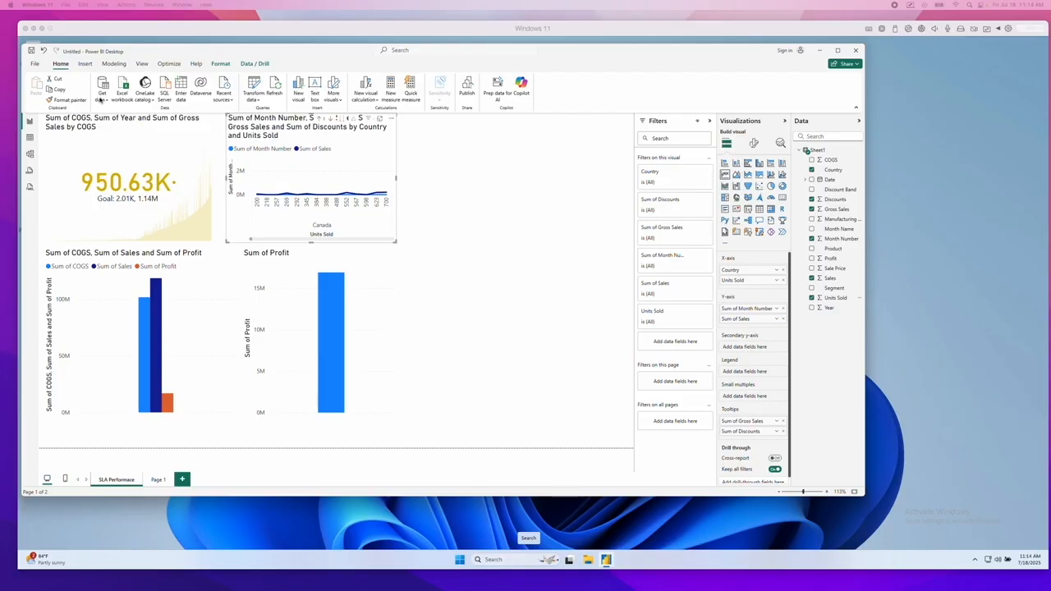
Look over the common data source types and open the 02_06 report
click(102, 98)
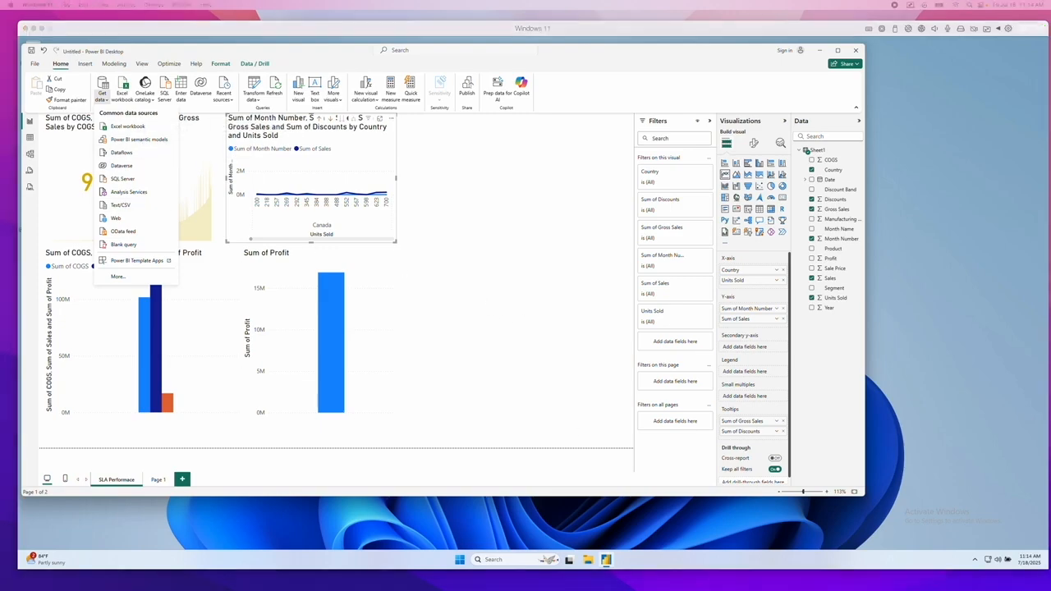
click(535, 452)
click(535, 452)
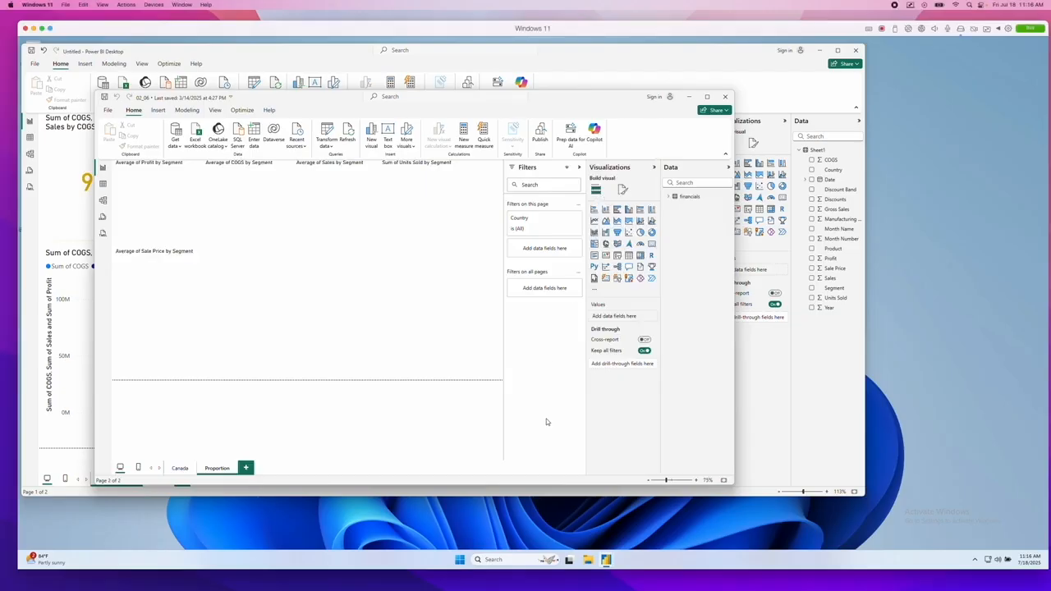
Rename the Canada report page to "Atlanta"
right_click(182, 472)
click(201, 434)
key(BackSpace)
key(BackSpace)
key(BackSpace)
key(BackSpace)
text(Atlanta)
key(Return)
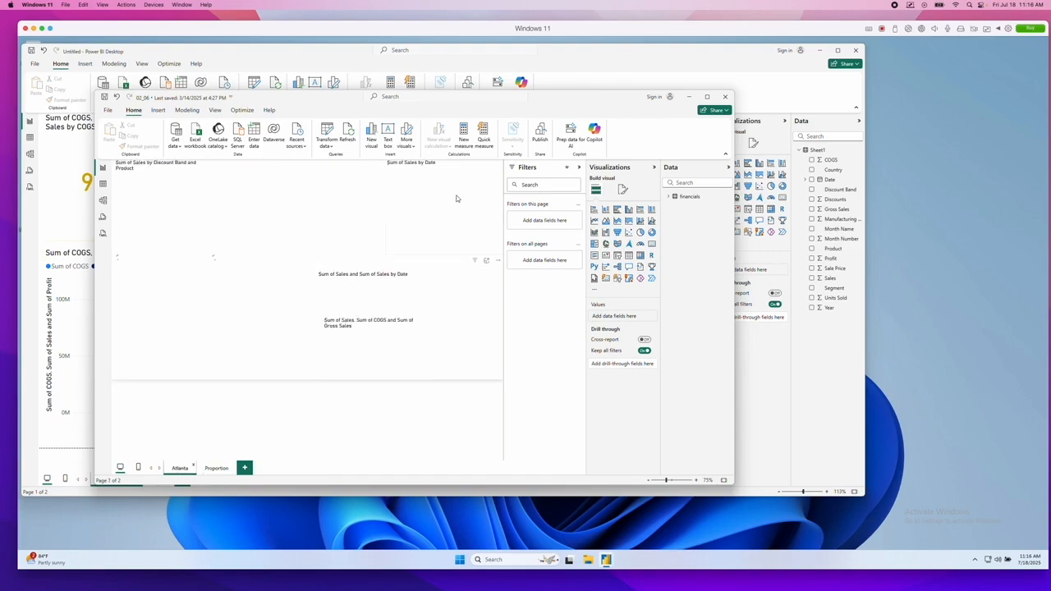
Rename the Proportion report page to "Policy Compliance Below Threshold"
click(232, 463)
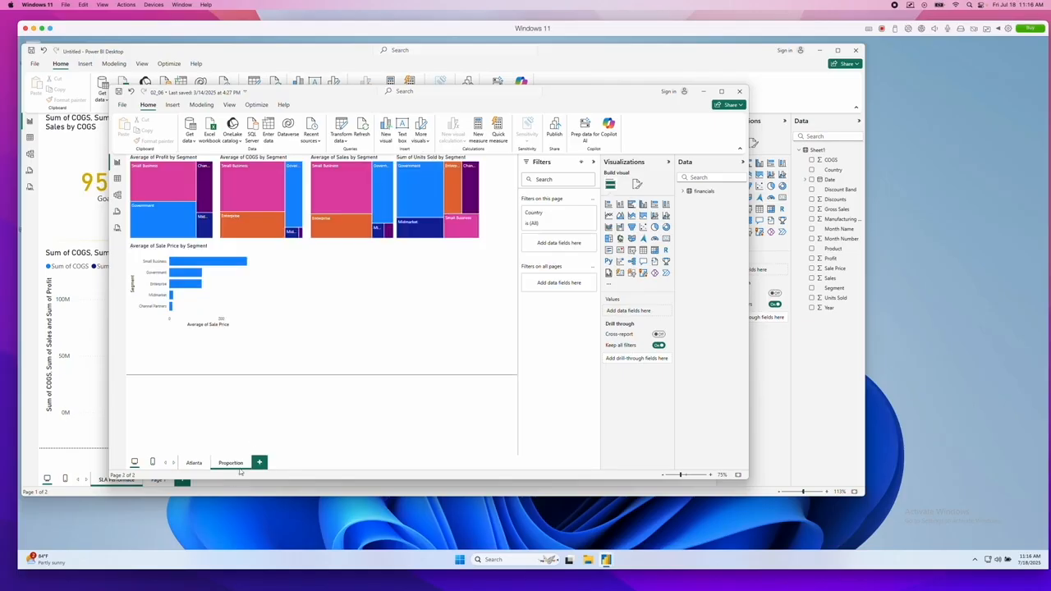
right_click(238, 463)
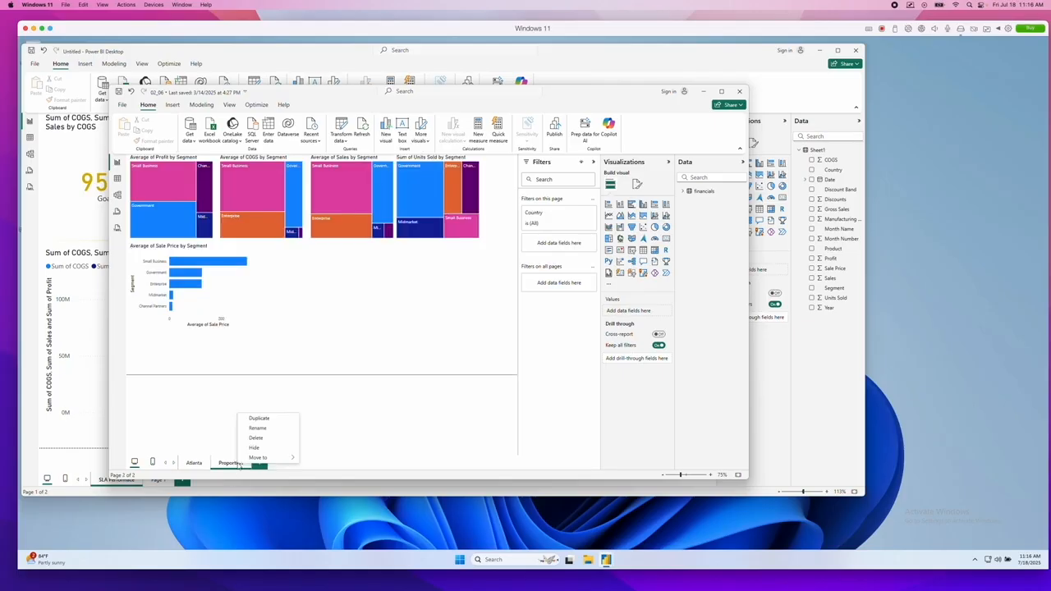
click(270, 428)
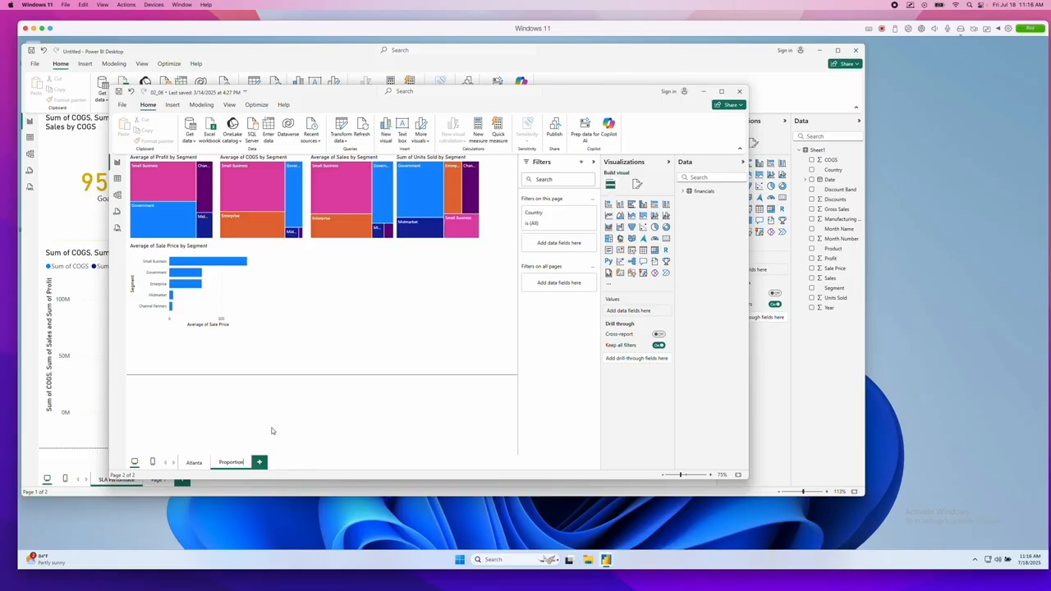
key(BackSpace)
key(BackSpace)
key(BackSpace)
key(BackSpace)
key(BackSpace)
key(BackSpace)
text(licy Com)
text(pliance Re)
text(port Below Thre)
text(shold)
click(317, 286)
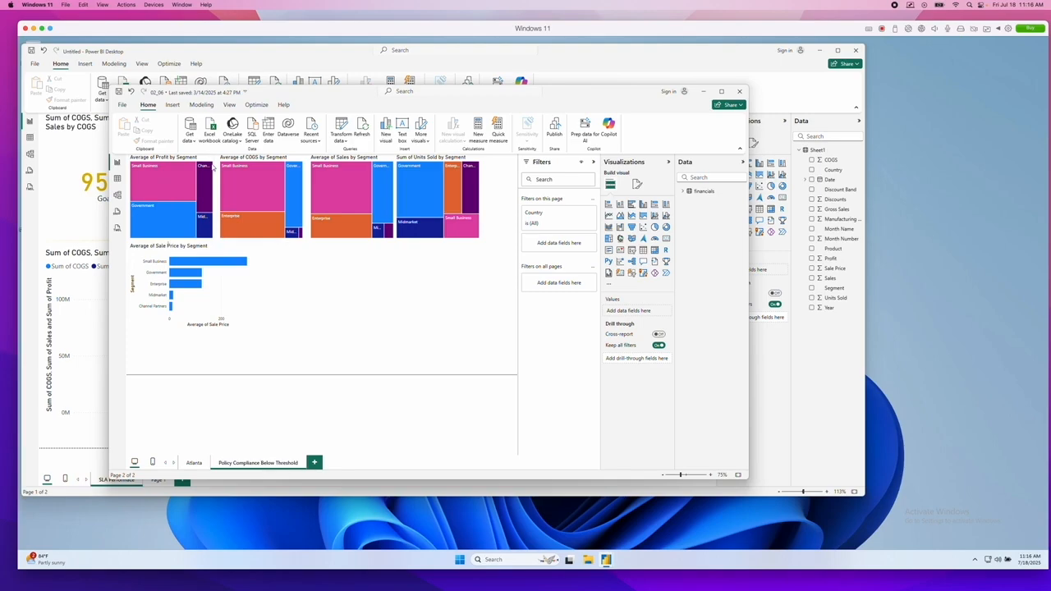
Highlight Channel Partners in the Average of Profit by Segment treemap and view the Atlanta page
click(205, 168)
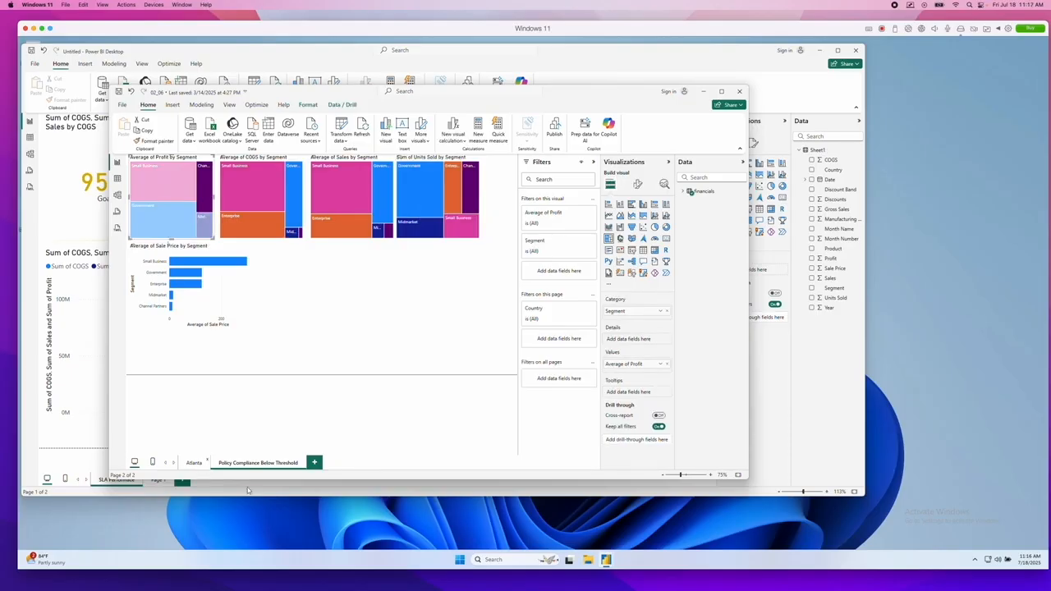
click(195, 463)
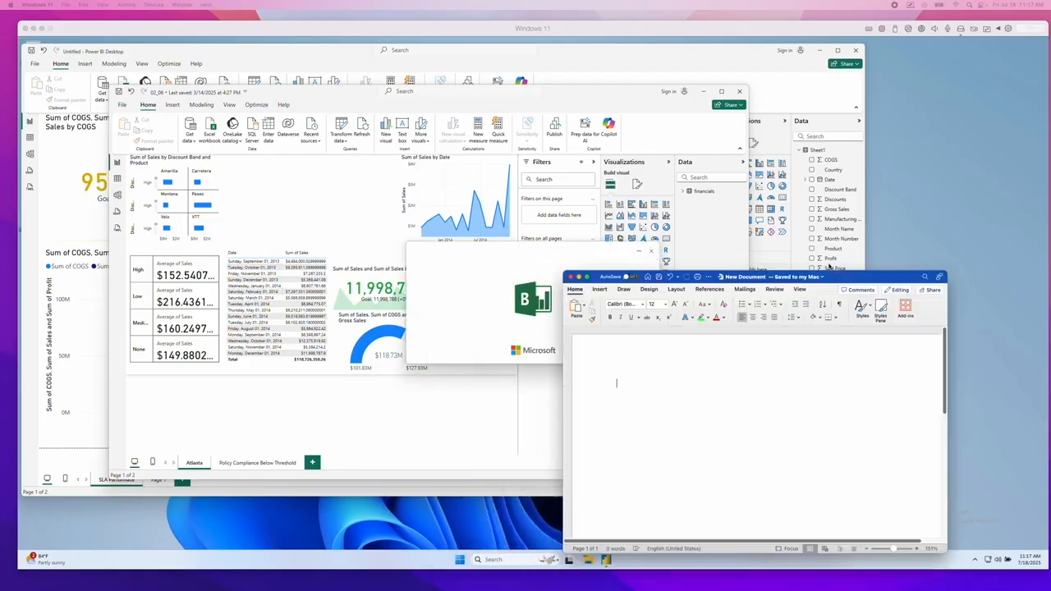
Switch to the blank Word document and write the title "Examples of Metric Remediation" and the heading "Policy Compliance Below Threshold:"
text(Examples)
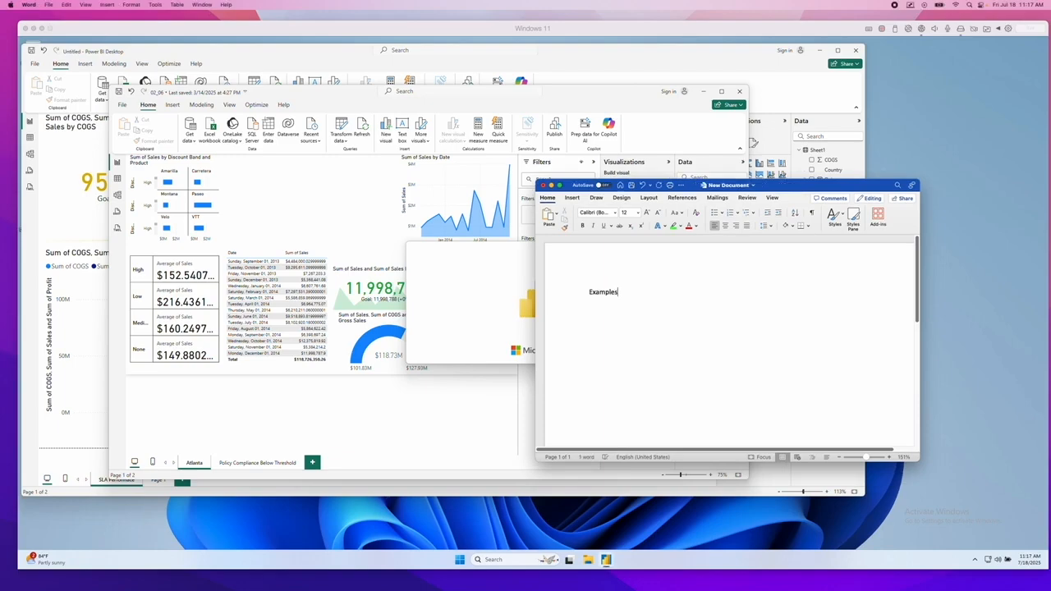
text( of Meti)
text(tric )
text(R)
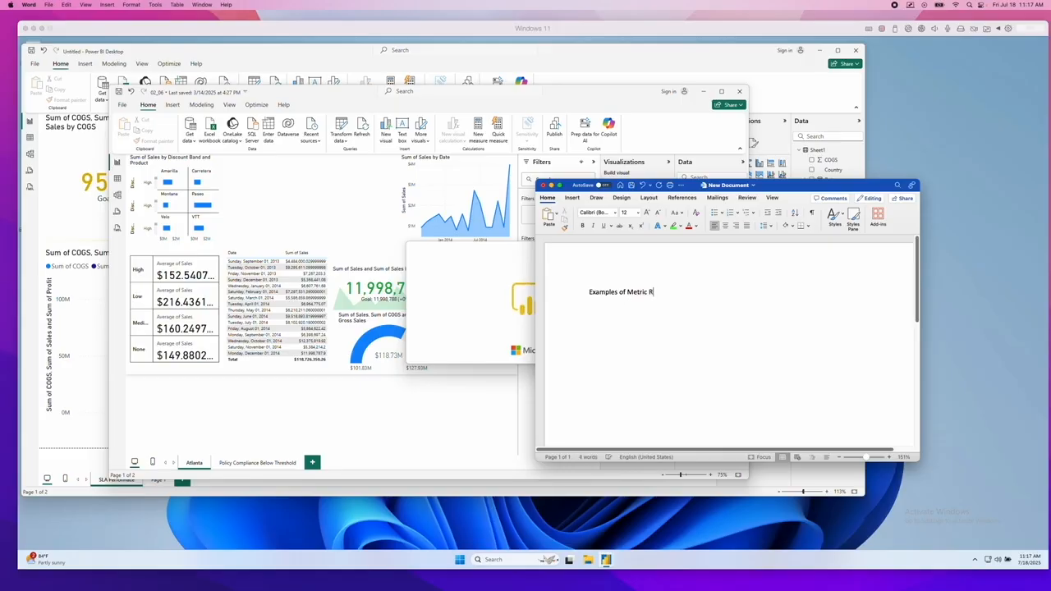
text(emediation Poli)
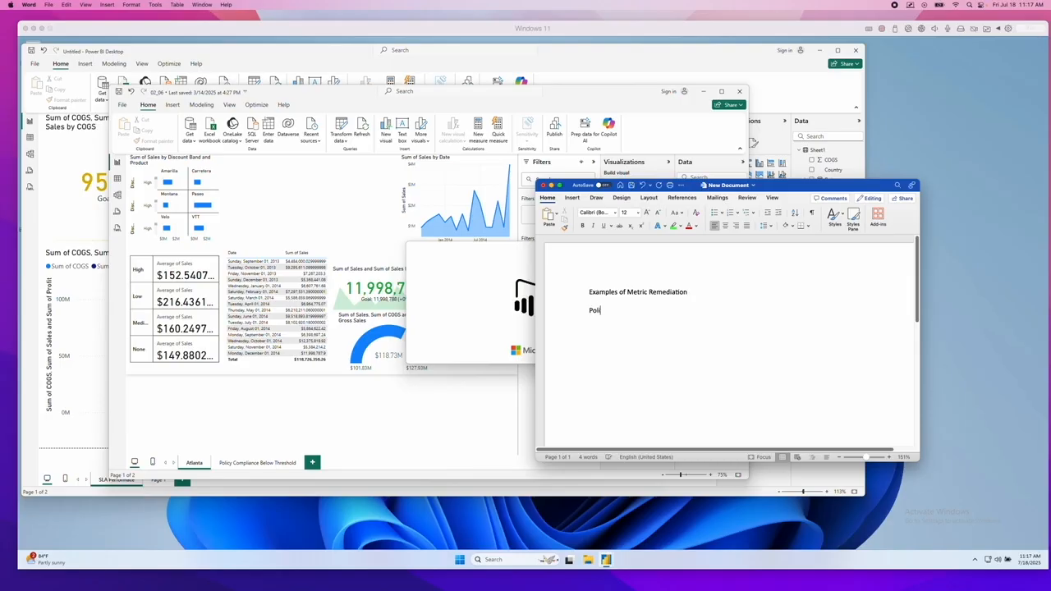
text(cy Compliance Below Thres)
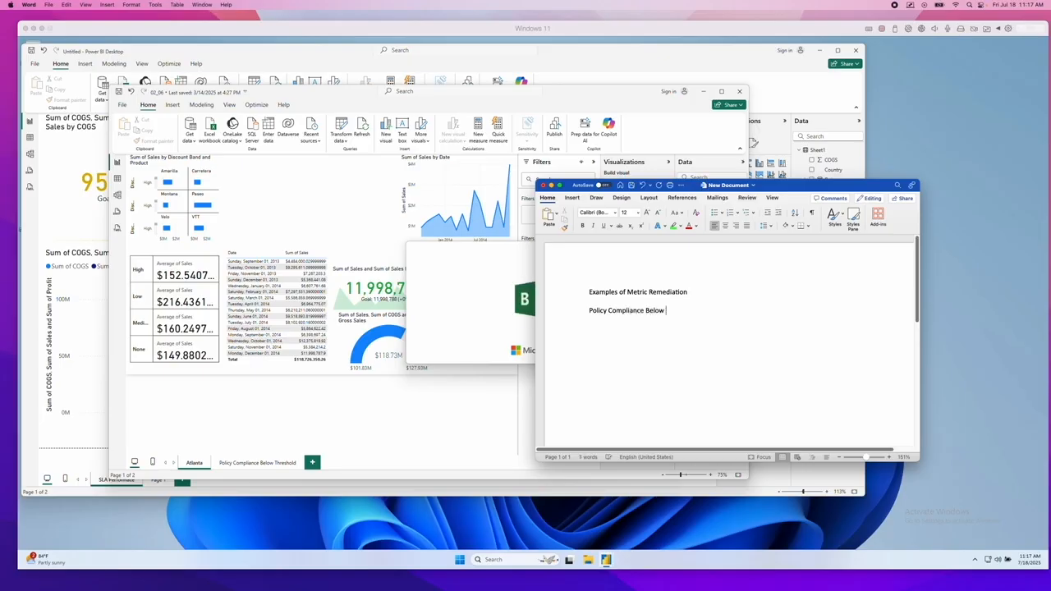
text(d)
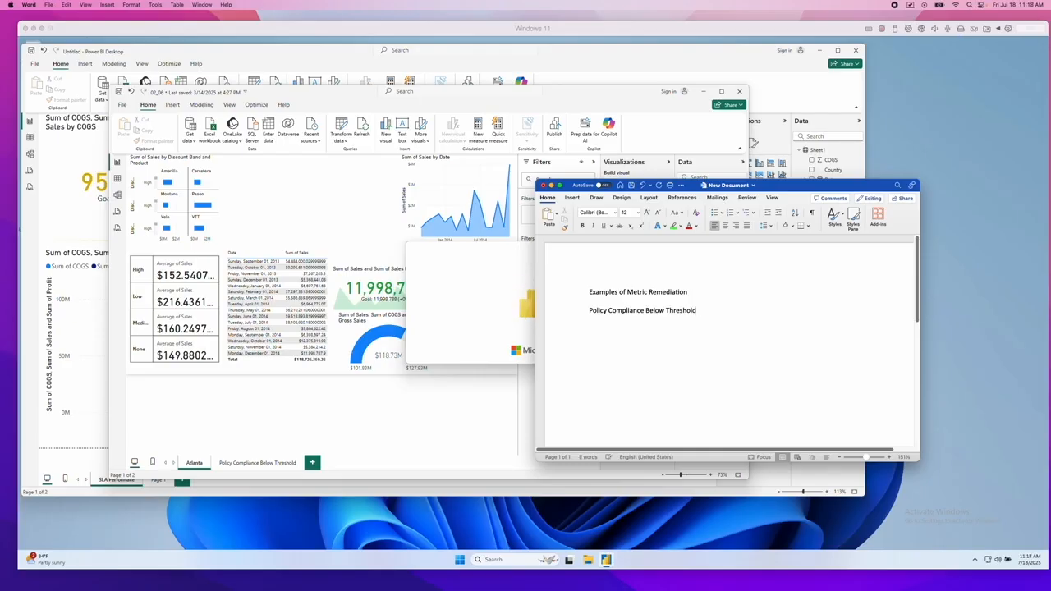
text(:)
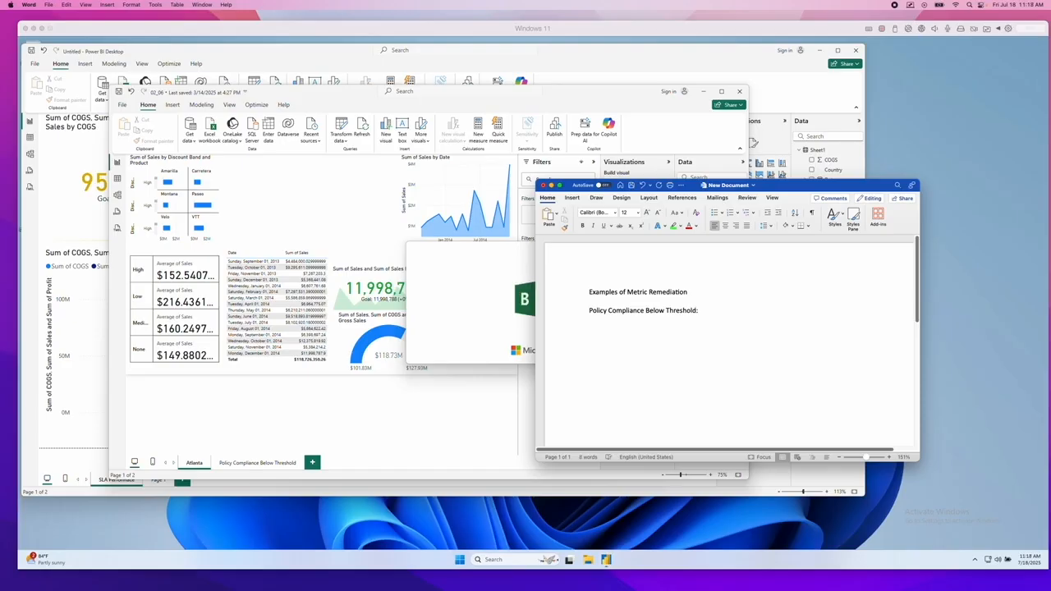
key(Return)
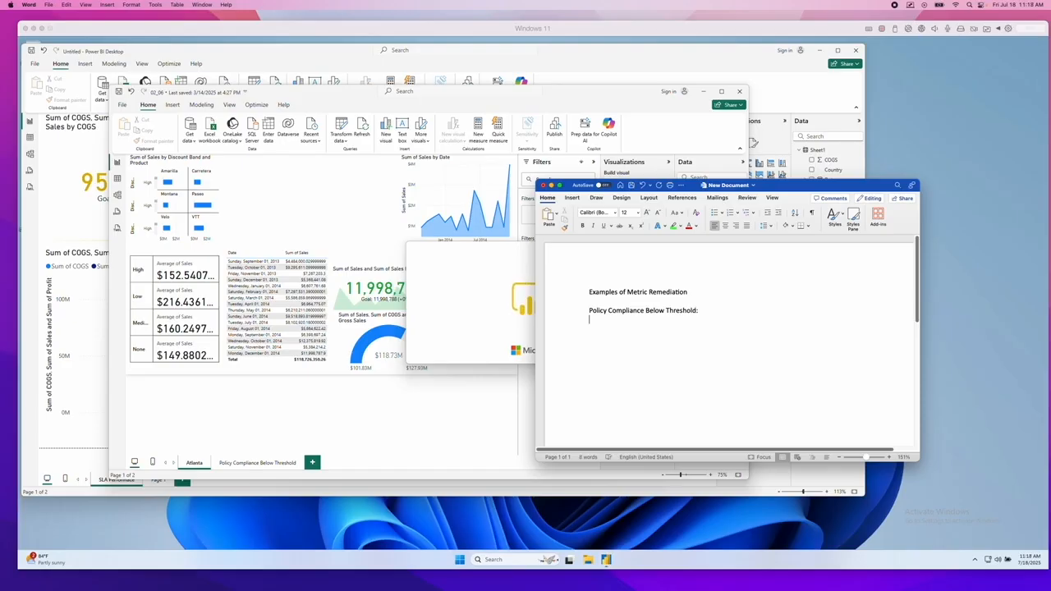
Add the line "Metric issue: 72% compliance vs 95% target" under the policy compliance heading
text(Metri)
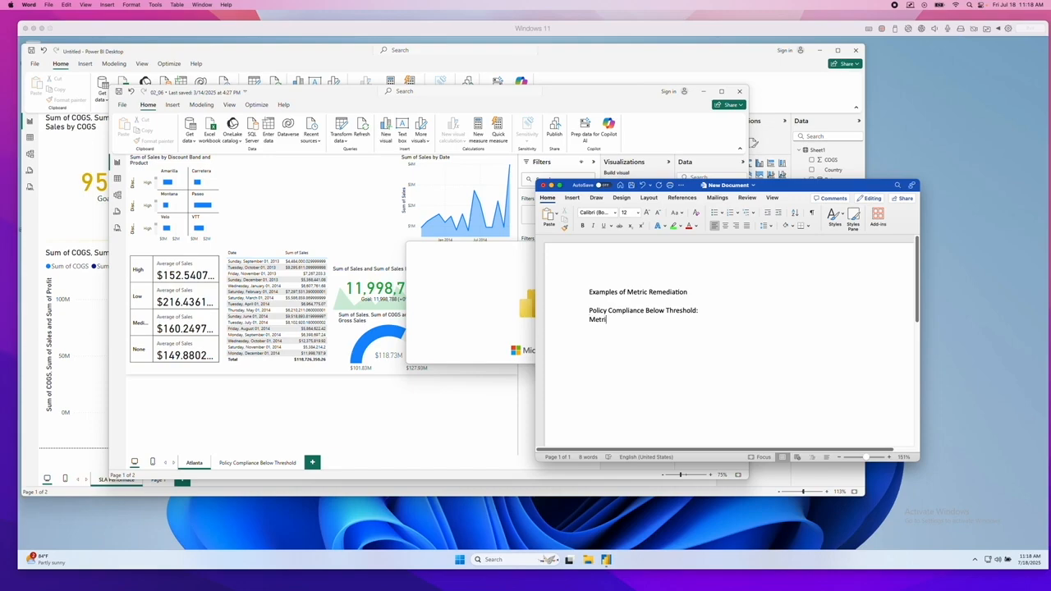
text(c issue )
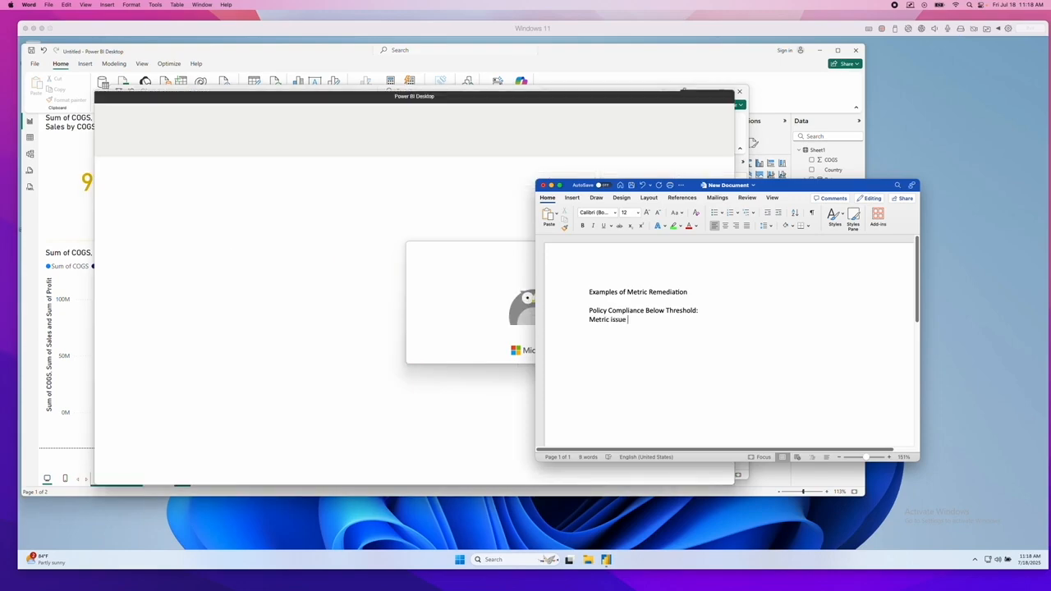
text(:)
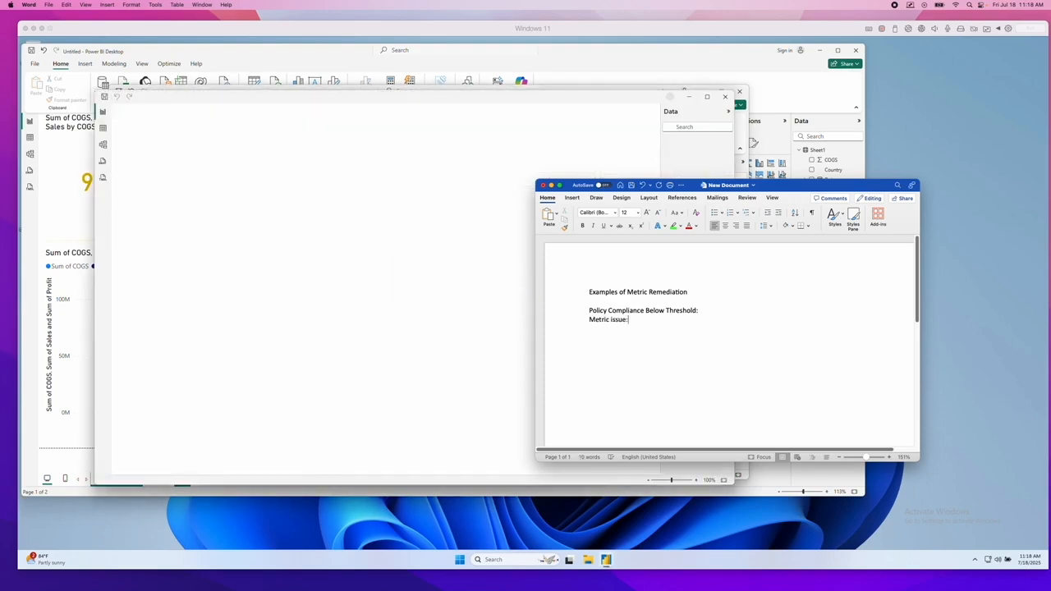
text(72)
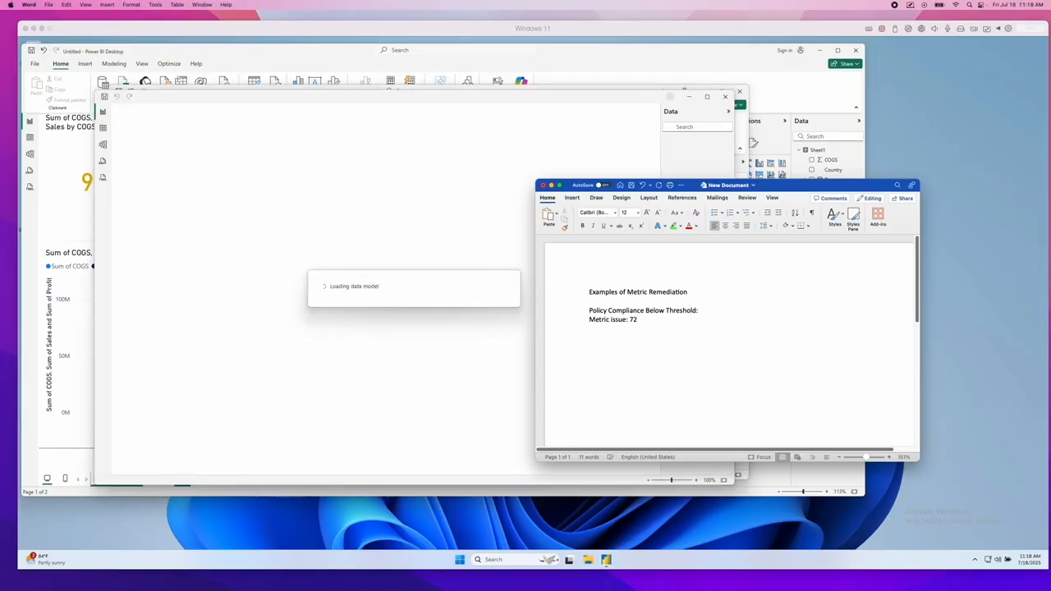
text(%)
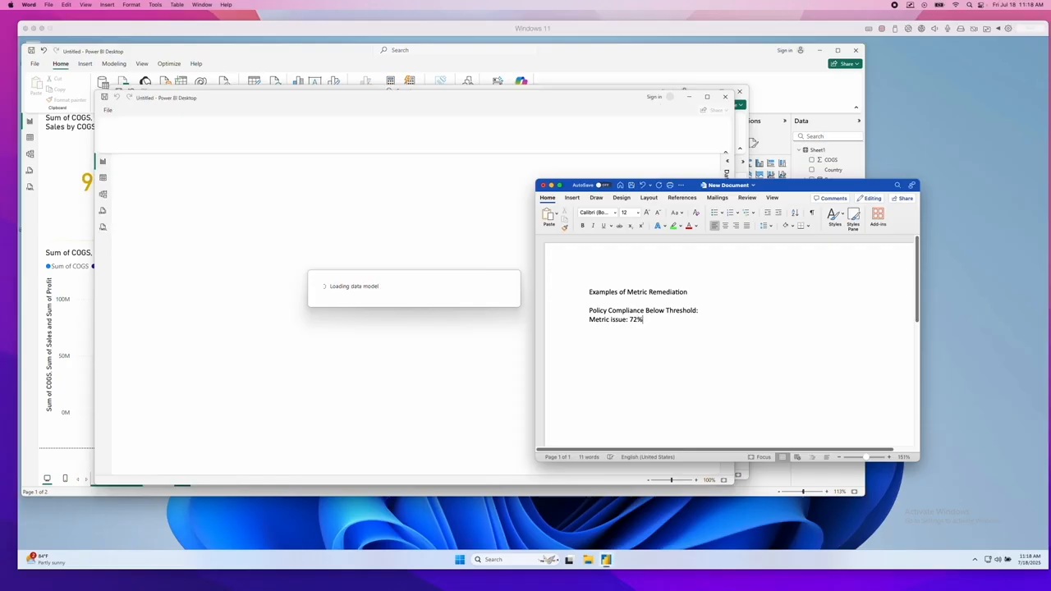
text( compliance )
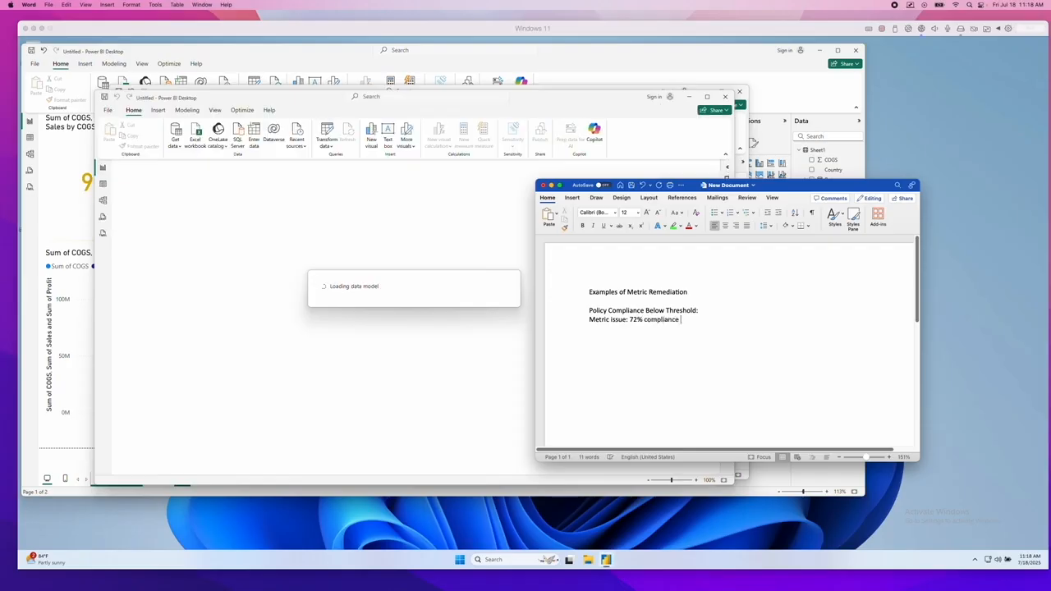
text(vs 95% target)
key(Return)
Add the line "Root cause: Dev ops team" below the 72% compliance metric issue
text(Root cause: Severa)
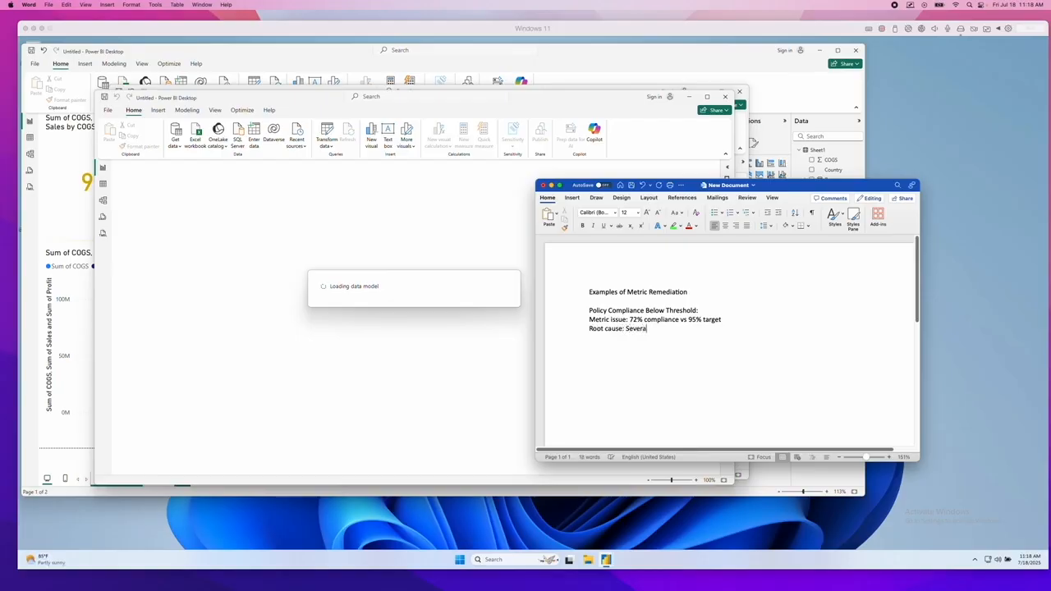
key(BackSpace)
key(BackSpace)
key(BackSpace)
key(BackSpace)
key(BackSpace)
key(BackSpace)
text(Dev ops team)
key(Return)
Add the second heading "Example 2: Endpoint Control Coverage Drops:" after a blank line
text(Email)
key(BackSpace)
key(BackSpace)
key(BackSpace)
key(BackSpace)
text(xample 2)
key(BackSpace)
text(: End)
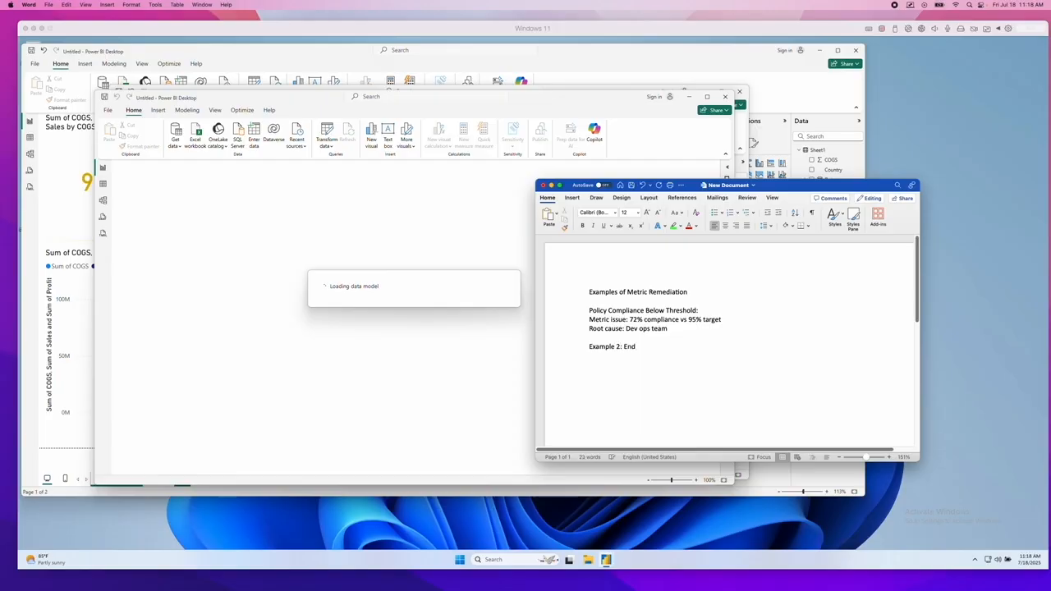
text(point Control Coverage Drops:)
key(Return)
Under Example 2, add the line "Metric issue: 83% of endpoints have control deployed vs 90%"
text(Metri)
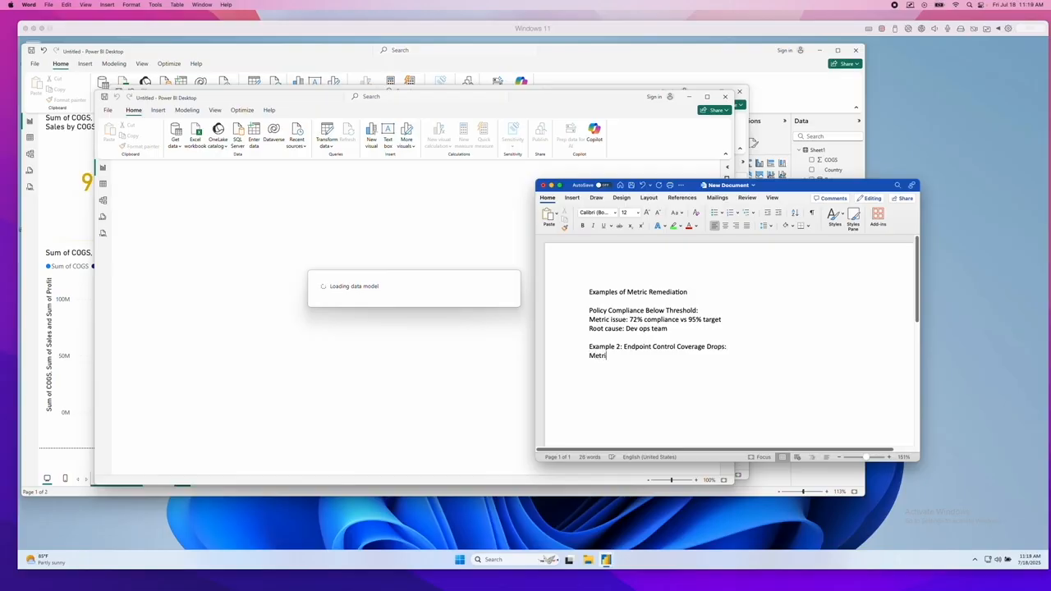
text(c issue: 83% of endpoints have control de)
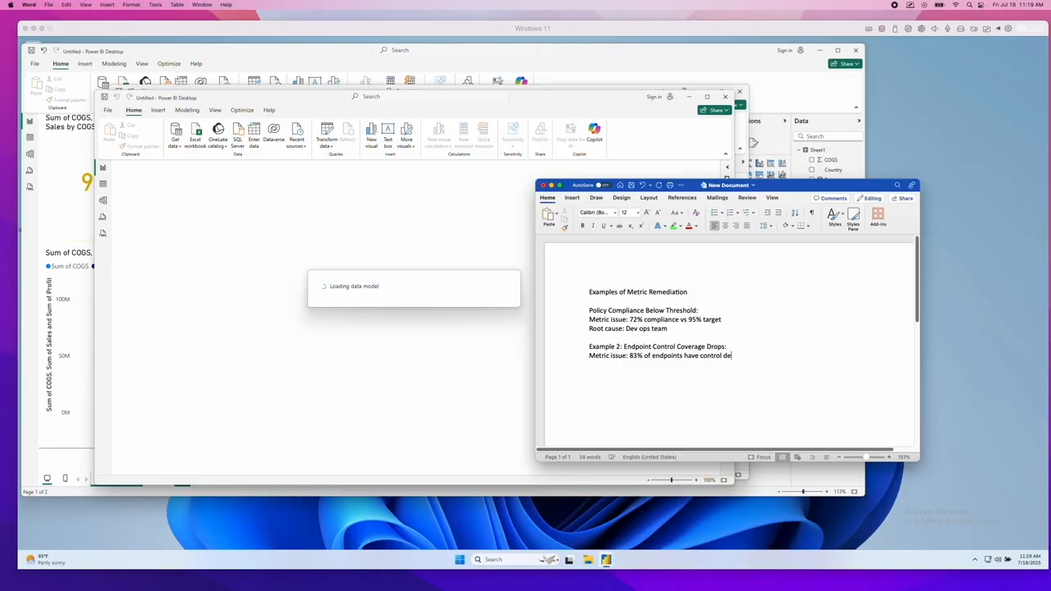
text(vployed vs 90%)
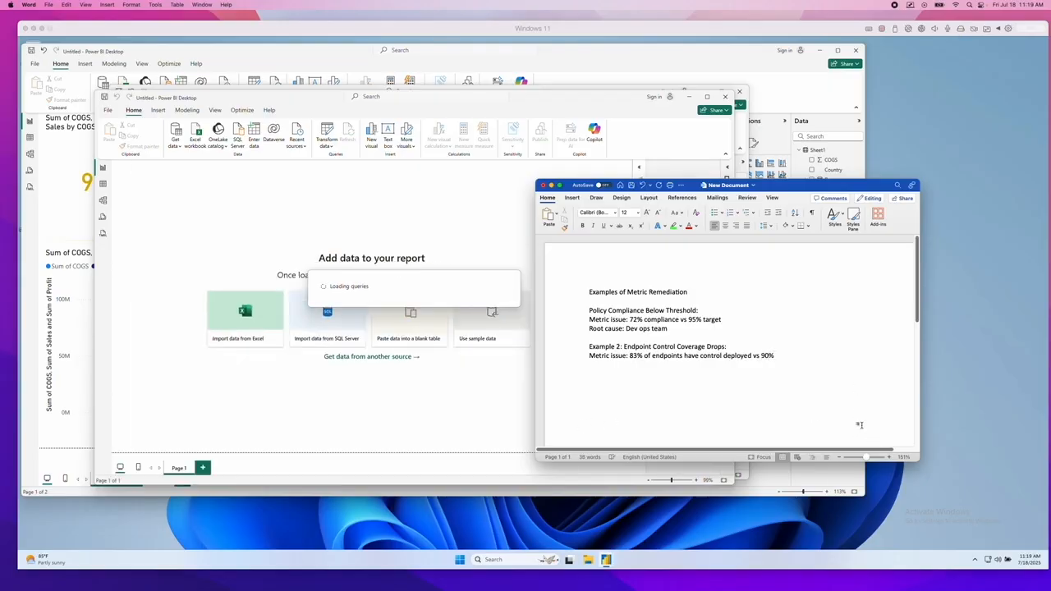
key(Return)
Under Example 2, add "Remediation Actions:" followed by the line "Update provisioning checklist for It to enforce control deployment"
text(Remediation Actions:)
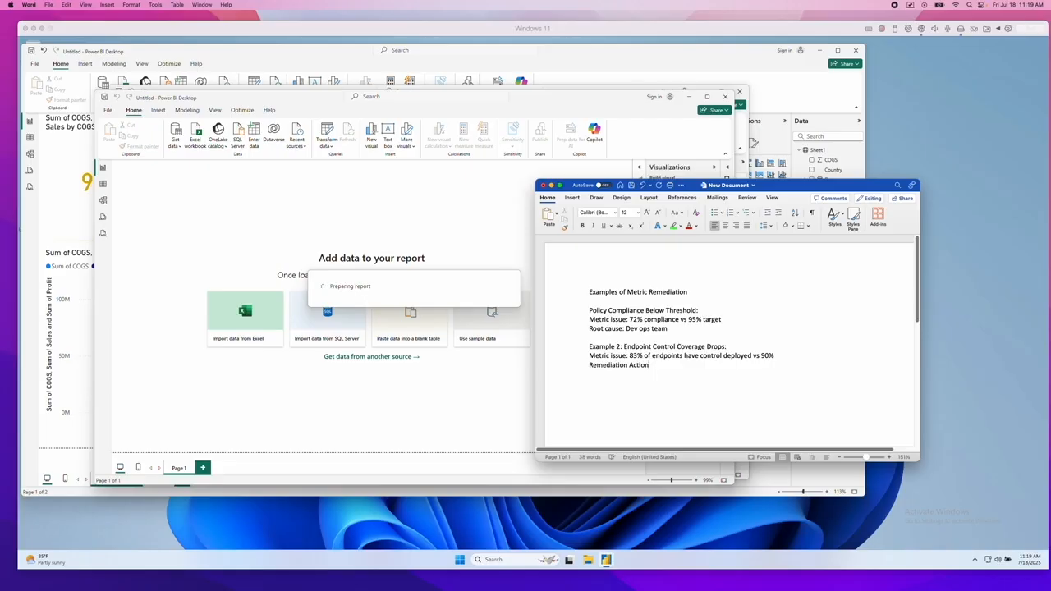
key(Return)
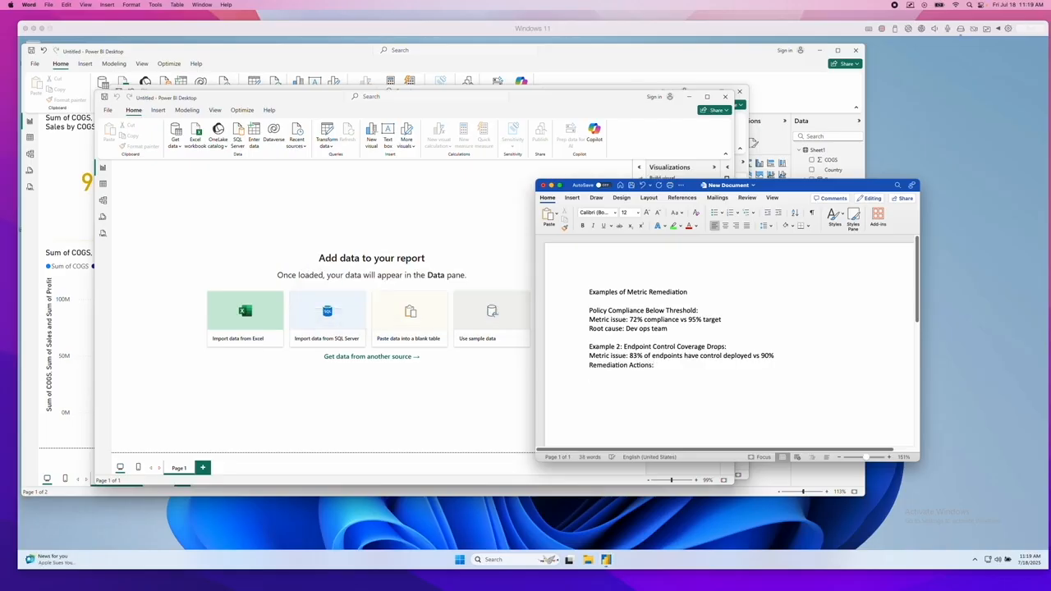
text(Update )
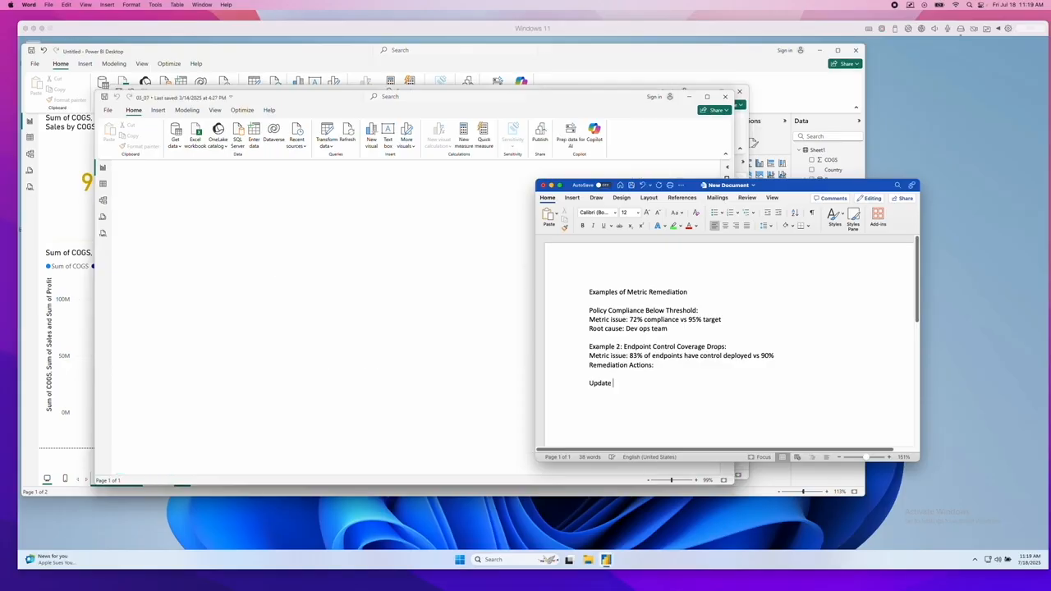
text(provision )
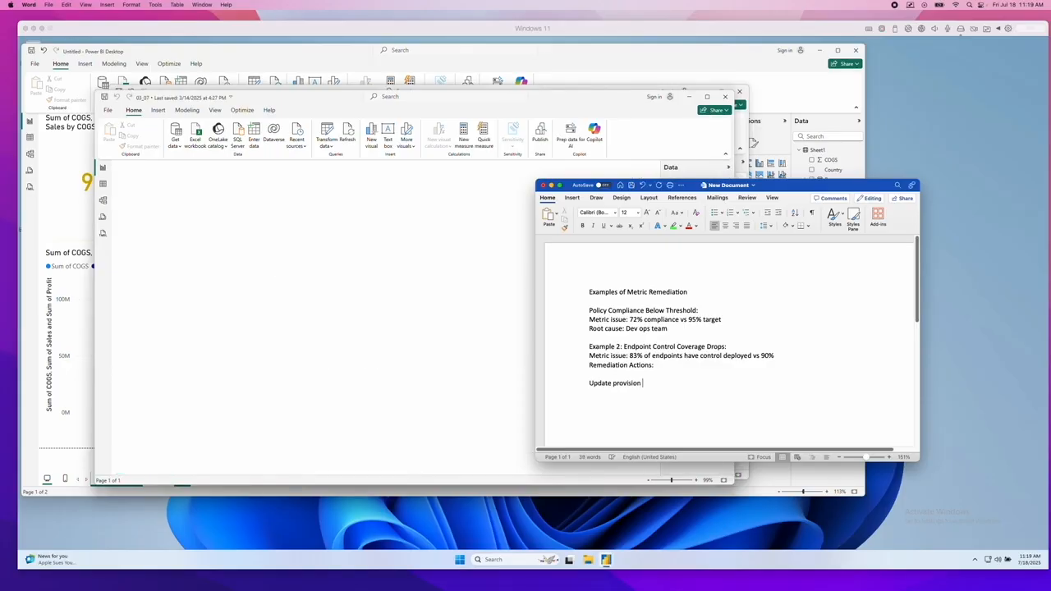
text(ing checklist)
text(for It to enforce control development)
key(Return)
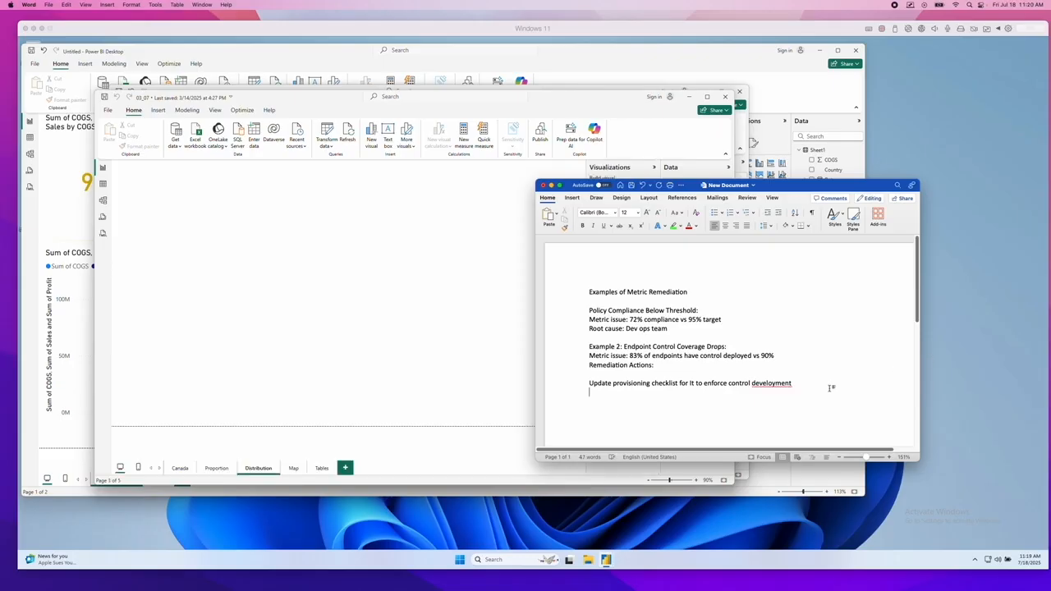
key(BackSpace)
key(BackSpace)
key(BackSpace)
key(BackSpace)
key(BackSpace)
key(BackSpace)
key(BackSpace)
key(BackSpace)
key(BackSpace)
key(BackSpace)
text(polyment)
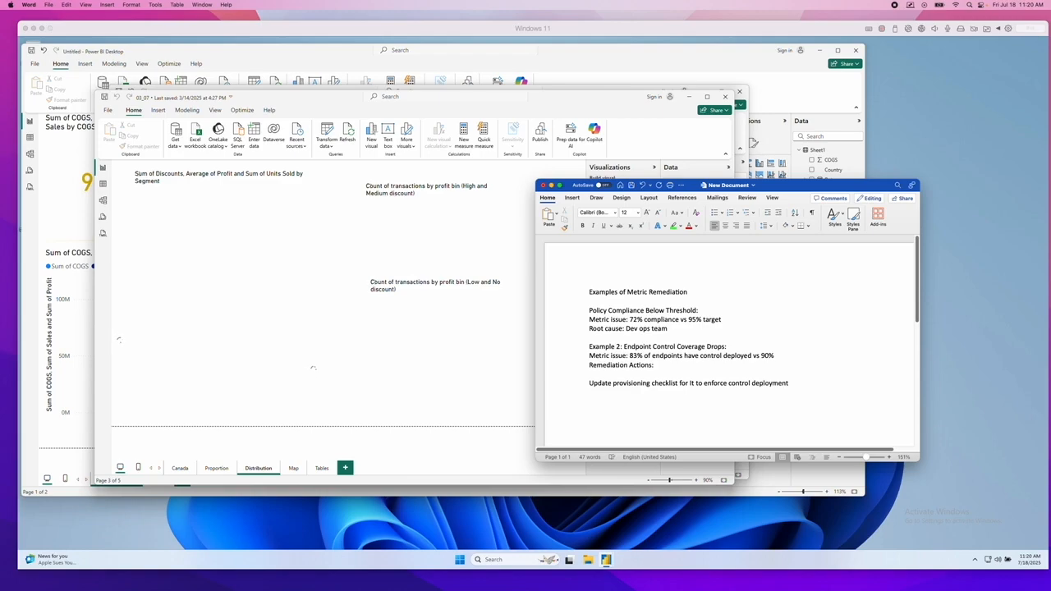
Add a second remediation line reading "Schedule bulk updates for existing unprotected endpoints"
text( Schedule bulk updates for existing)
key(BackSpace)
key(BackSpace)
key(BackSpace)
key(BackSpace)
key(BackSpace)
key(BackSpace)
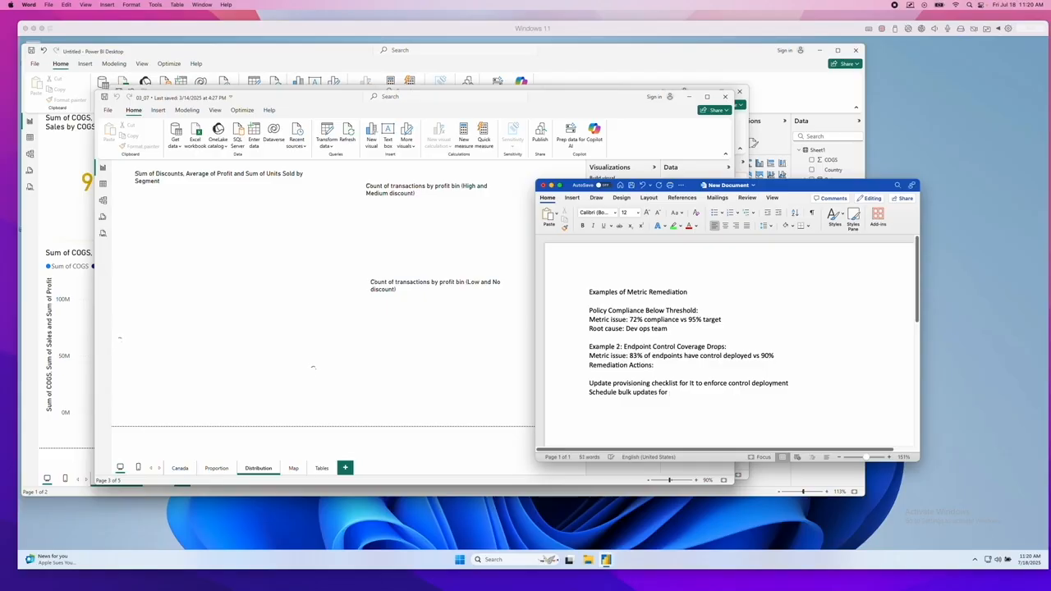
text(isting unprotecg)
key(BackSpace)
text(ted endpoints)
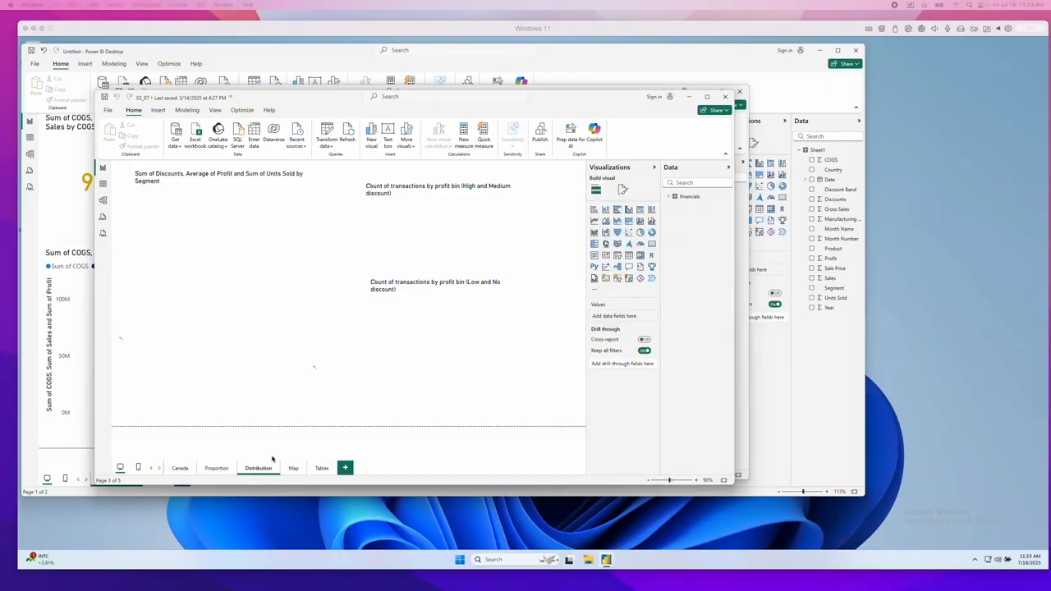
Bring the untitled report with the SLA Performace page to the front and move the Windows 11 window slightly lower
click(81, 473)
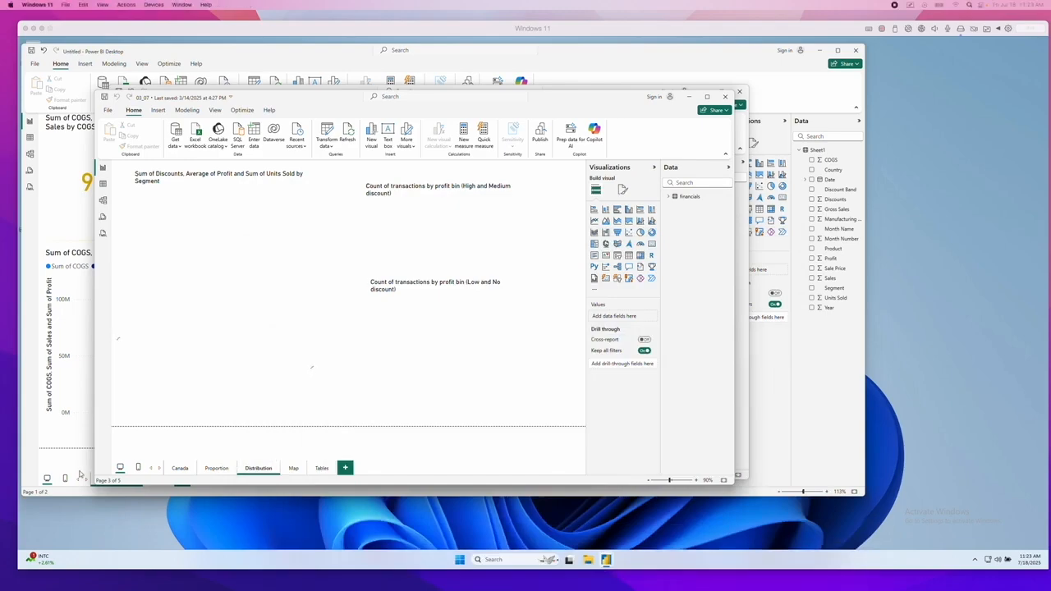
click(219, 486)
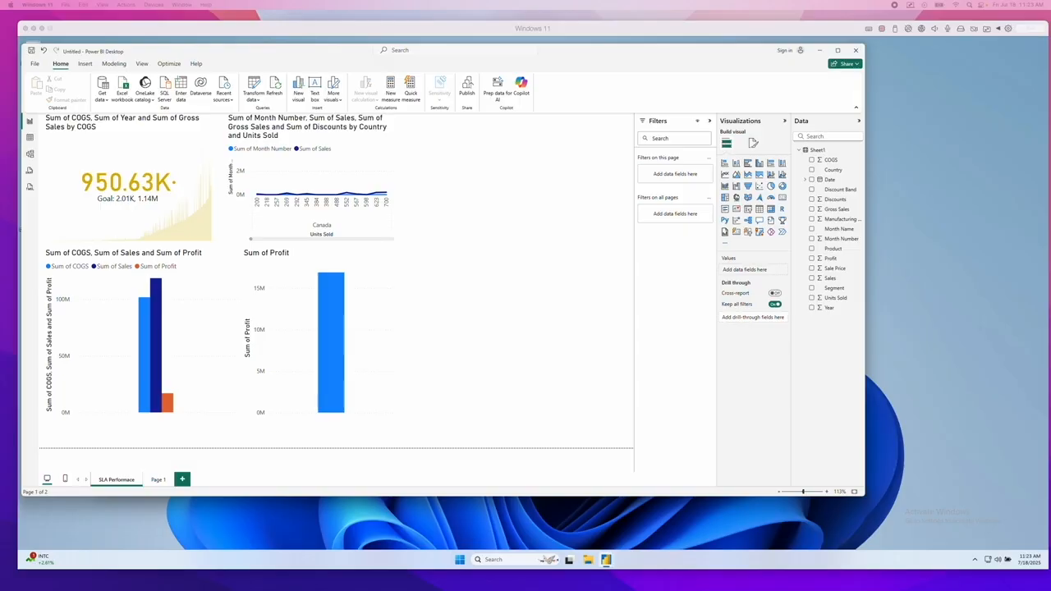
drag(682, 27, 683, 53)
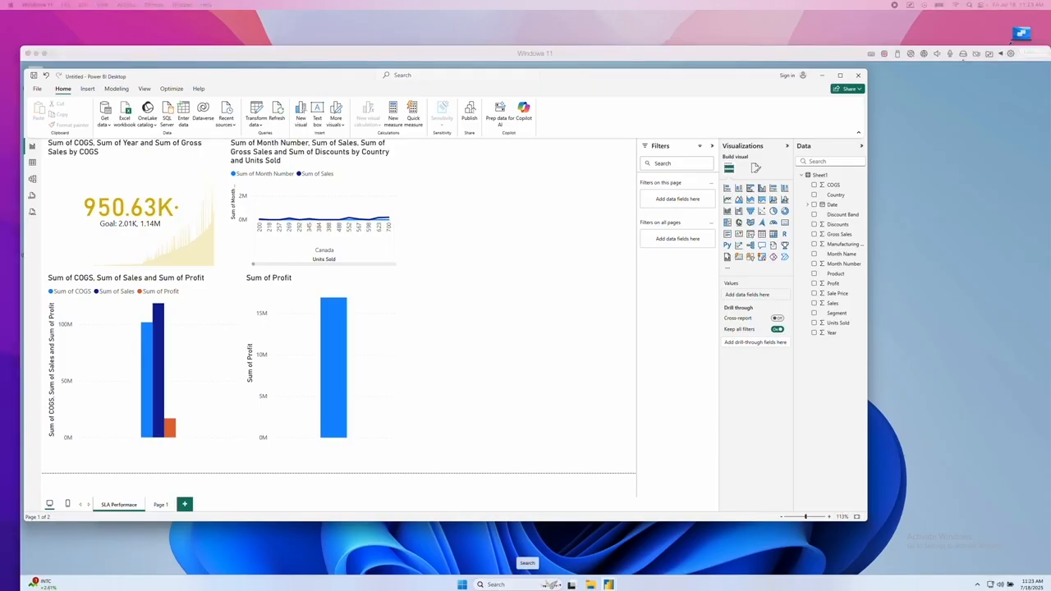
Switch to the Word document and add the heading "Example 3: Exception Submission Rate Surges" after a blank line
key(super+Tab)
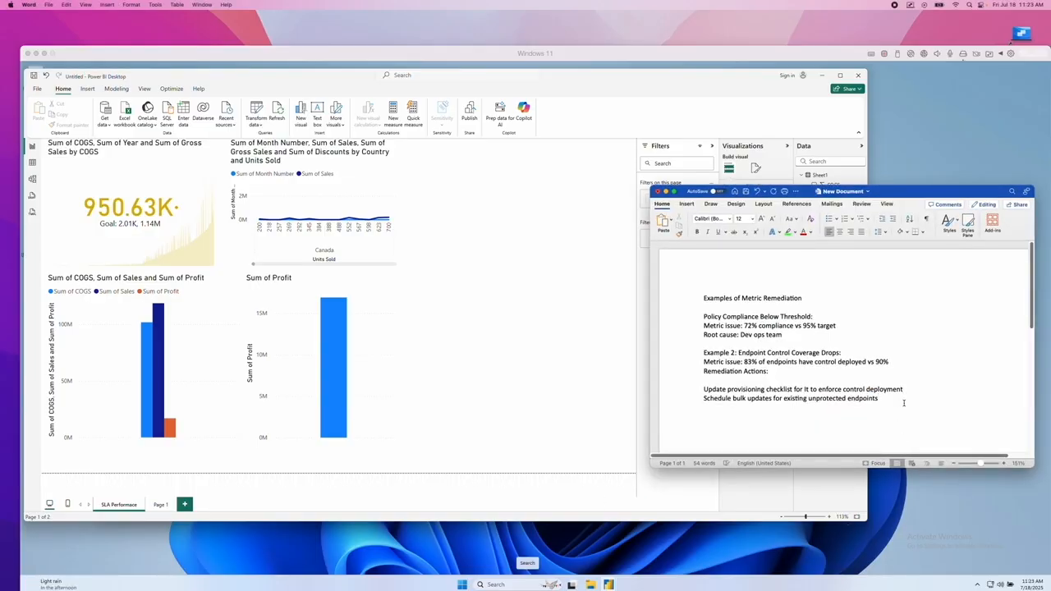
text(Example 3: Except)
text(Submission)
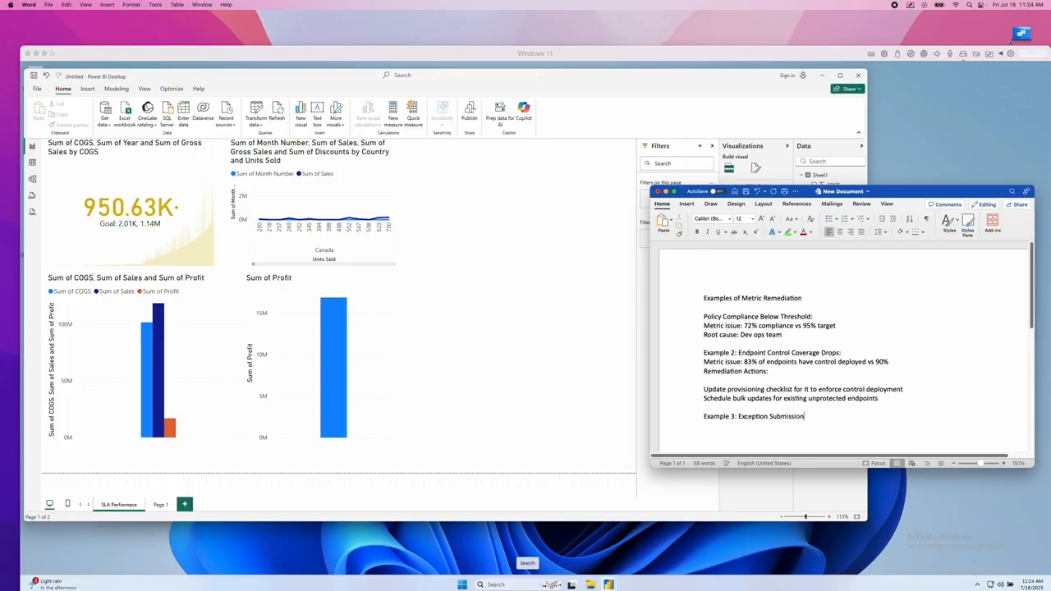
text( Rate Surges)
Under Example 3, add the line "Metric issue: 9 exceptions submitted per month vs <5 threshold"
text(Metric )
text(issue)
text(: 9 exp)
text(eptions )
text(submitt)
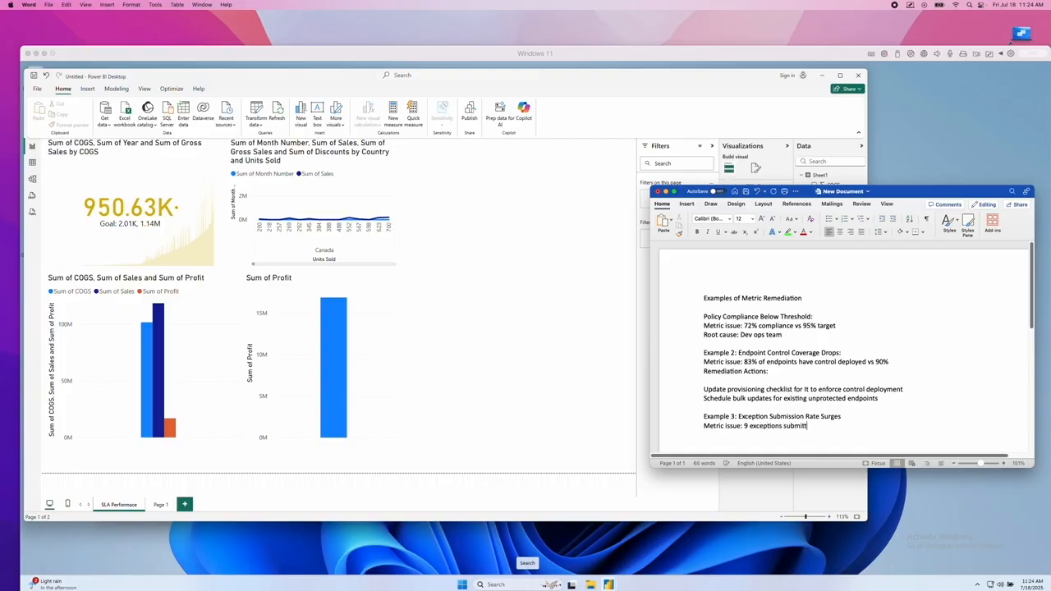
text(ed per month )
text(vs )
text(<)
text(5)
text( threshold)
Below the exceptions metric issue, add "Root Cause: Policy guidance led to increase request load from Github"
text(Root Cause: Un)
key(BackSpace)
key(BackSpace)
text(Policy)
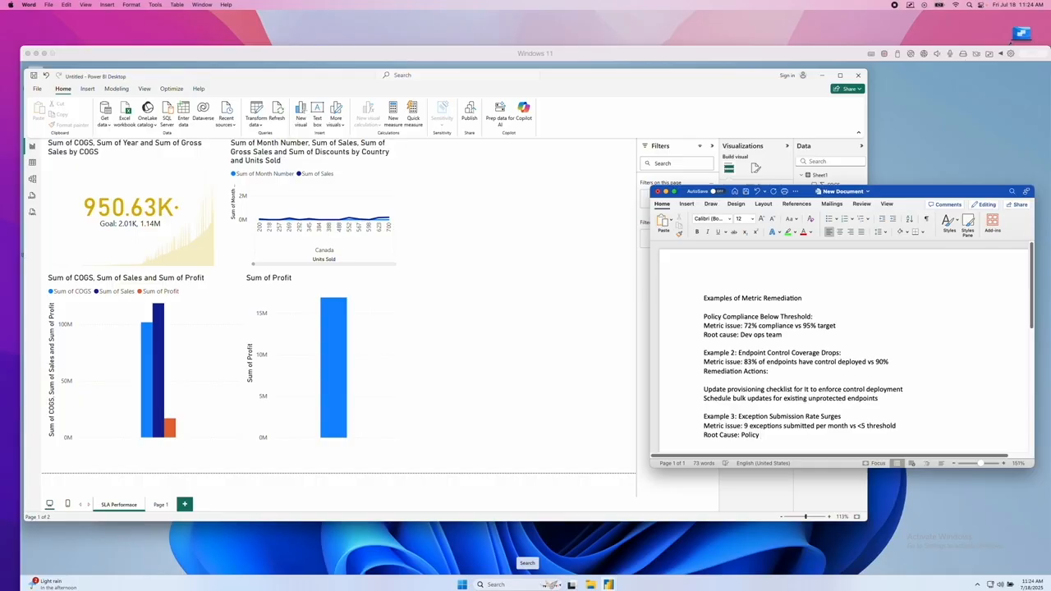
text(guid)
text(ance led to in)
text(crease re)
text(quest )
text(load)
text( from )
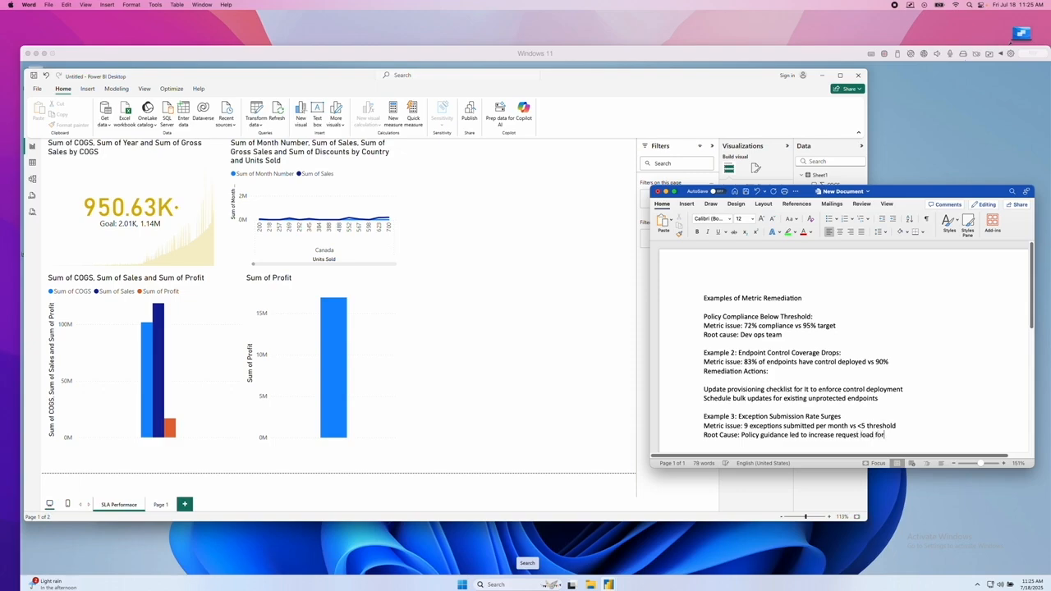
text(Github)
key(Return)
Add the line "Remediation Action:" below the Example 3 root cause and start a new line under it
text(Remdiation actio)
key(BackSpace)
key(BackSpace)
key(BackSpace)
key(BackSpace)
key(BackSpace)
key(BackSpace)
key(BackSpace)
key(BackSpace)
key(BackSpace)
key(BackSpace)
key(BackSpace)
key(BackSpace)
key(BackSpace)
key(BackSpace)
text(mediation Action)
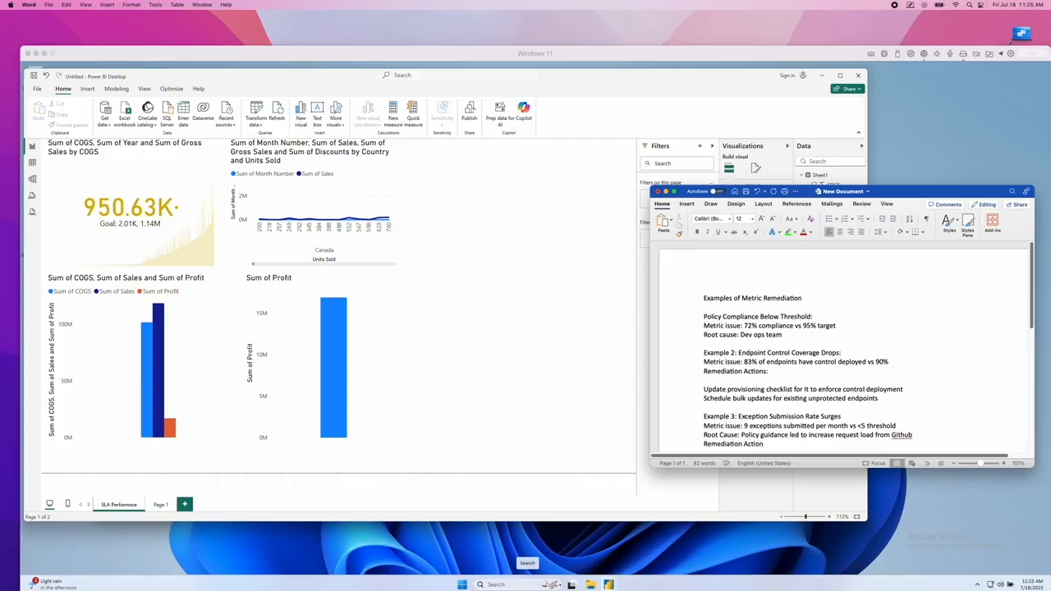
text(: C)
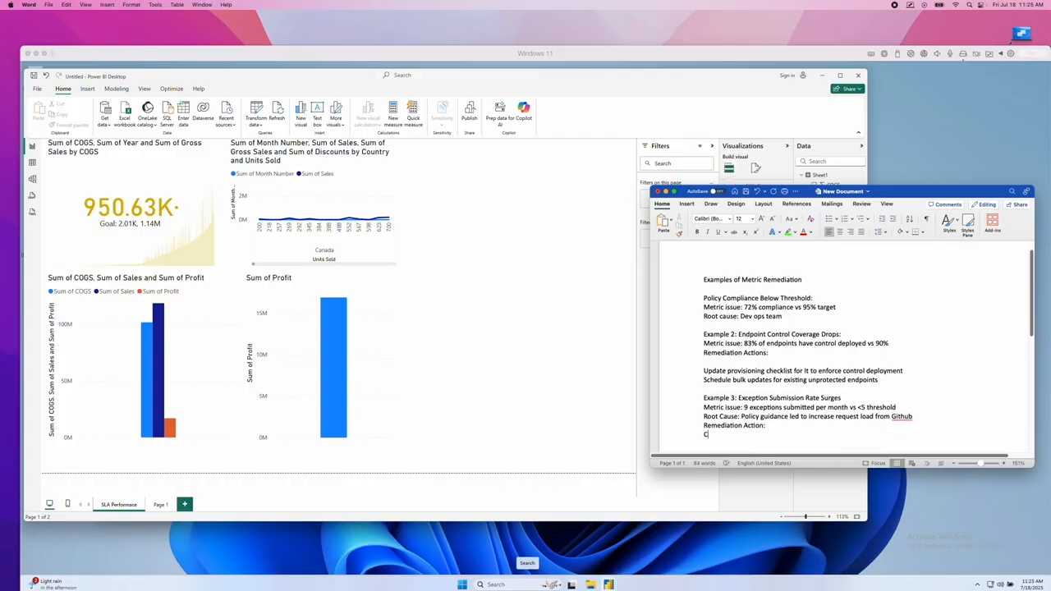
Enter "Provide real time exception handling FAQs" as the Example 3 remediation action
text(l)
text(ar)
key(BackSpace)
key(BackSpace)
key(BackSpace)
key(BackSpace)
text(Prodi)
key(BackSpace)
key(BackSpace)
key(BackSpace)
text(vide real time exception handling FAWs)
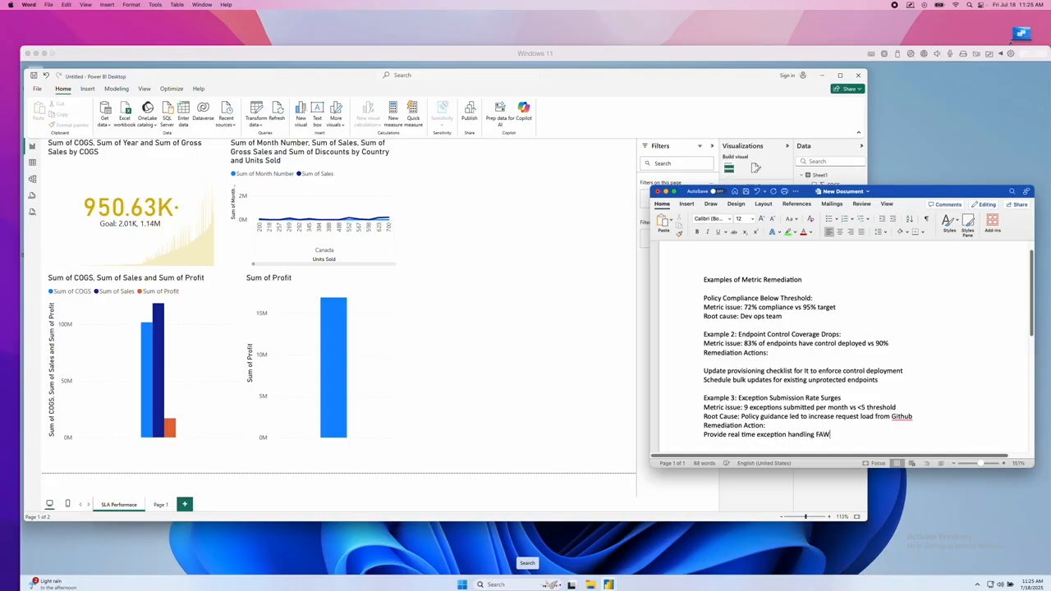
key(BackSpace)
key(BackSpace)
text(Qs)
Switch to the 02_06 report in Power BI Desktop and open its Policy Compliance Below Threshold page
click(579, 78)
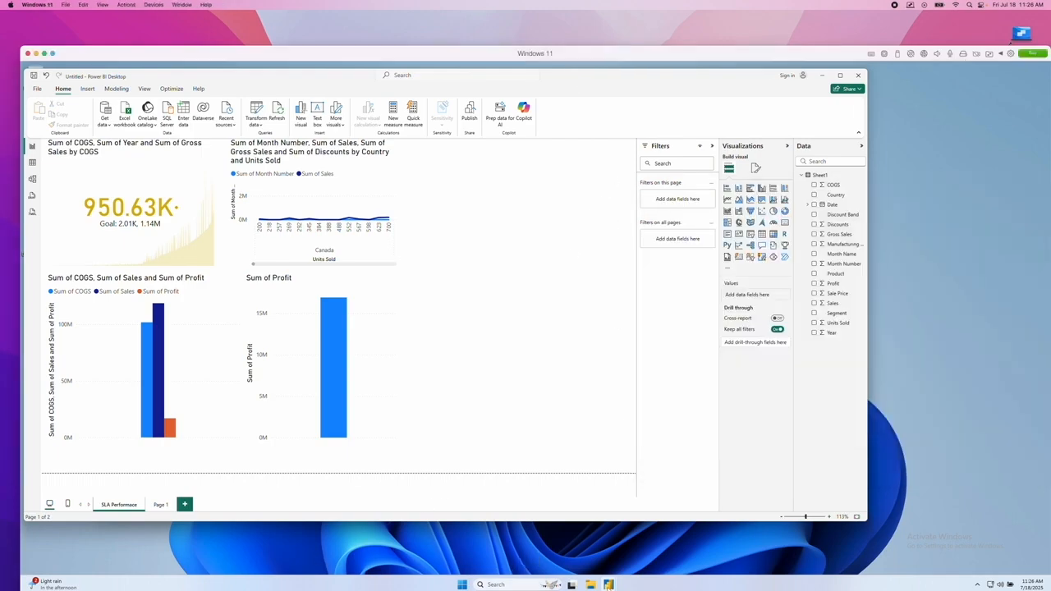
mouse_move(608, 585)
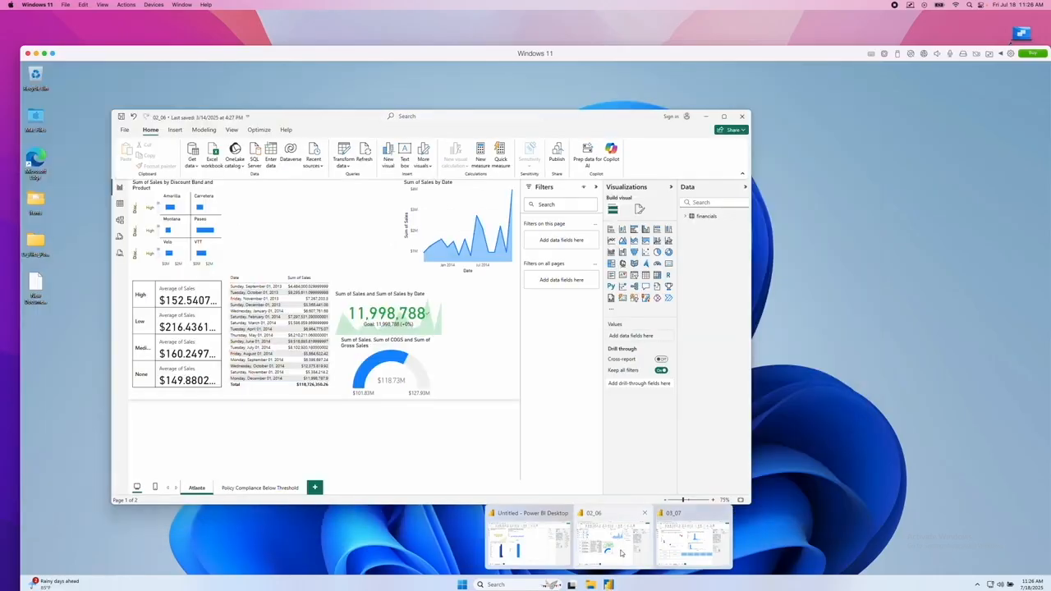
click(621, 554)
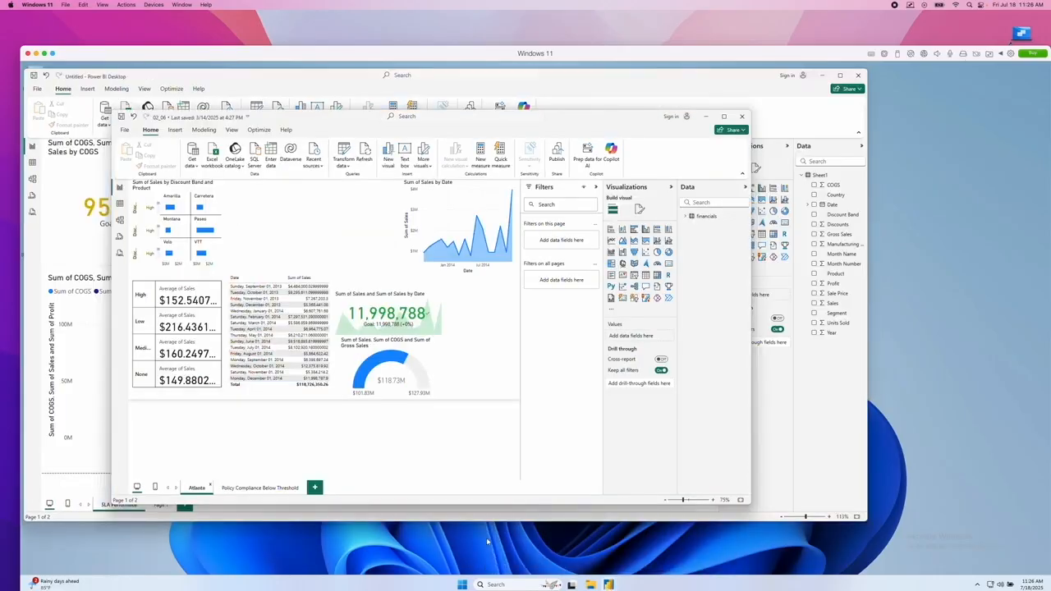
click(248, 488)
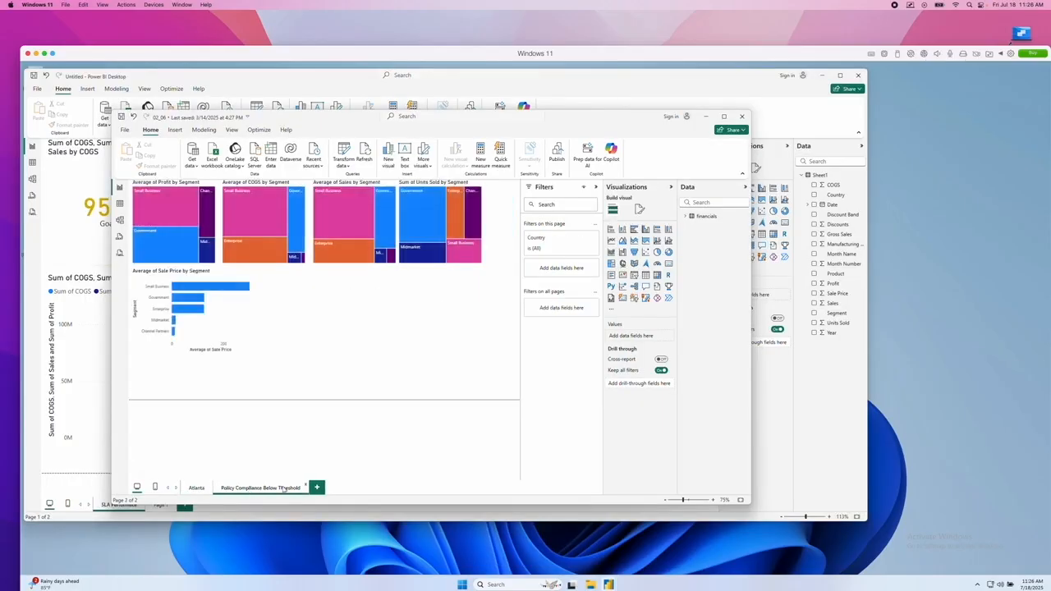
Rename the Policy Compliance Below Threshold page to "Endpoint control Coverage"
right_click(281, 490)
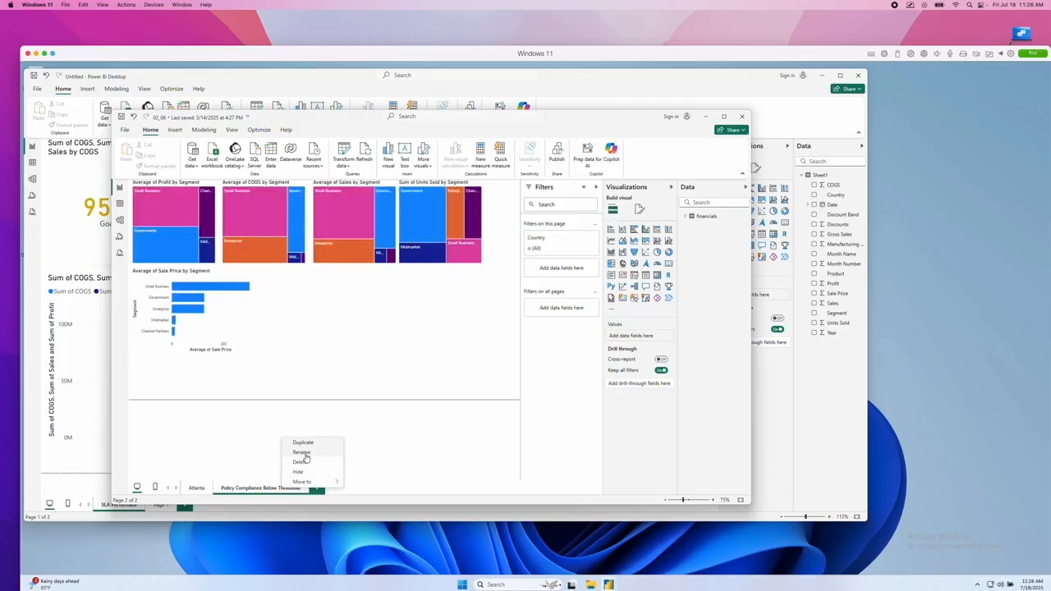
click(305, 454)
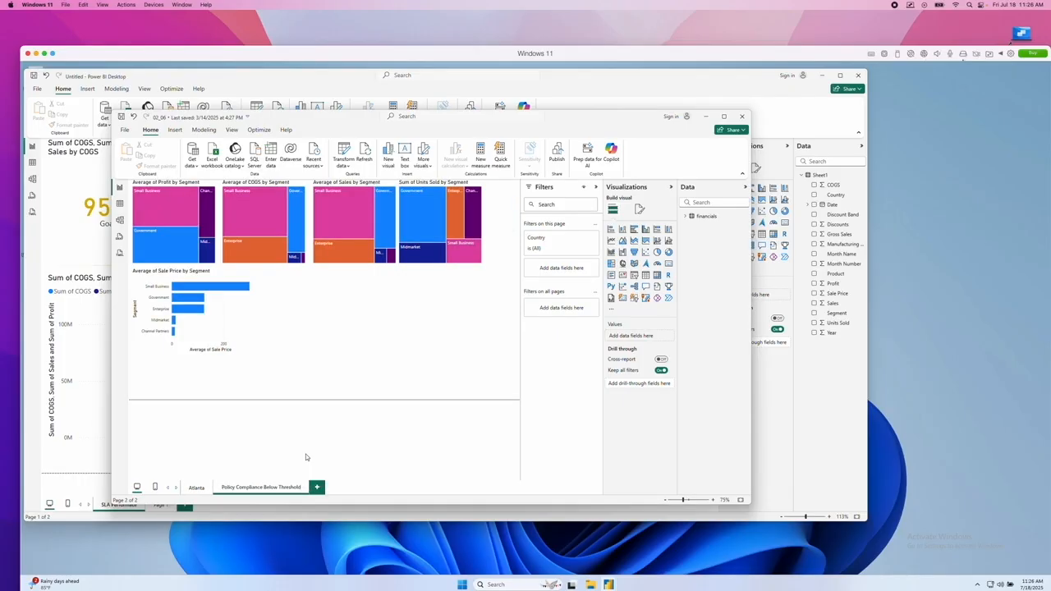
key(BackSpace)
key(BackSpace)
key(BackSpace)
key(BackSpace)
key(BackSpace)
key(BackSpace)
key(BackSpace)
key(BackSpace)
key(BackSpace)
key(BackSpace)
key(BackSpace)
key(BackSpace)
key(BackSpace)
key(BackSpace)
key(BackSpace)
text(Endpoint control Coverage)
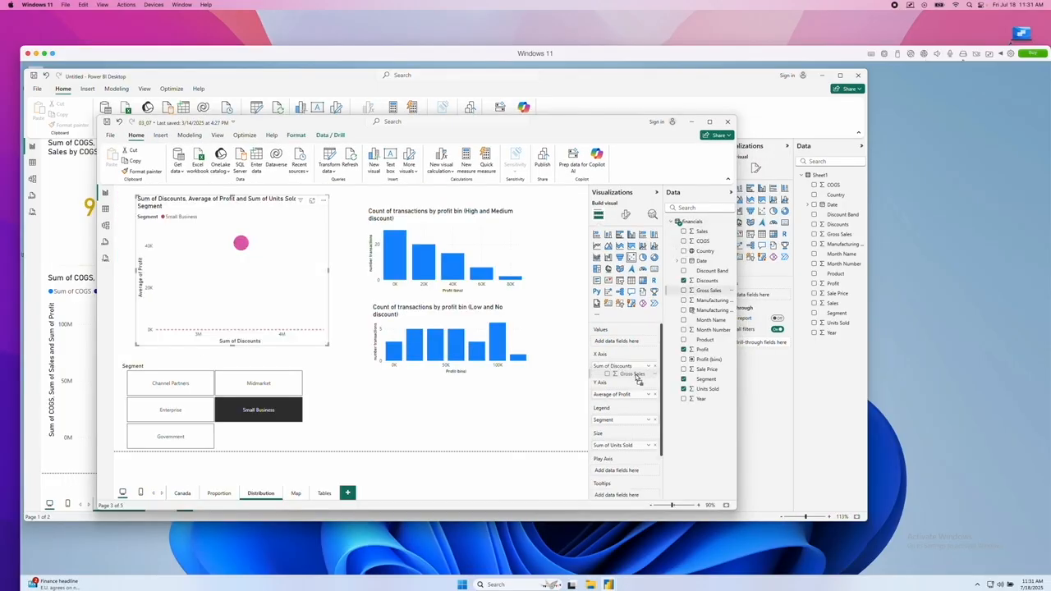
Try adding Gross Sales to the scatter chart's X axis alongside Discounts, and remove it again
drag(710, 290, 634, 378)
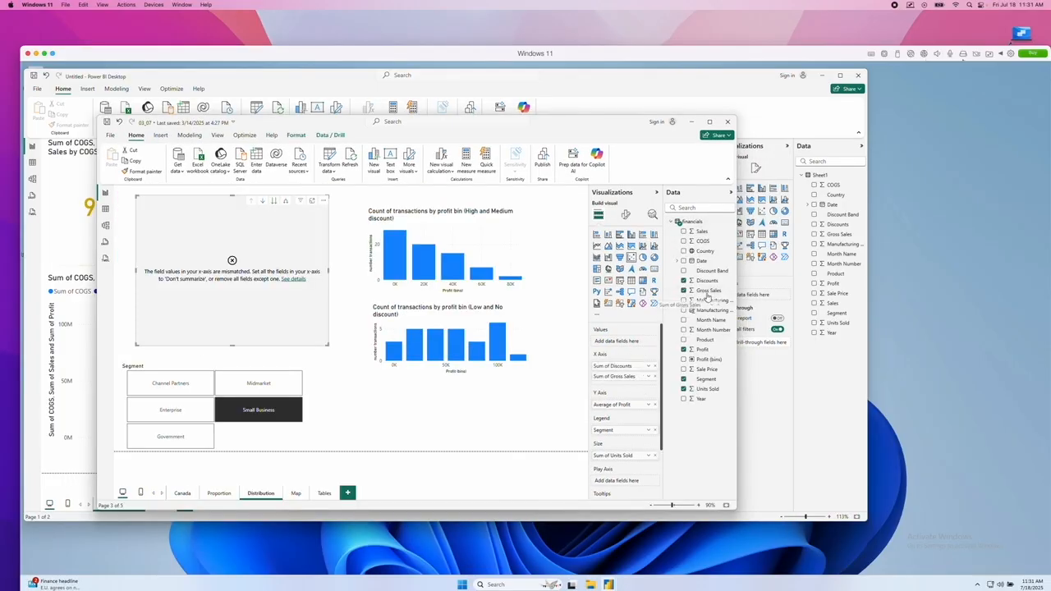
drag(704, 330, 641, 410)
click(653, 377)
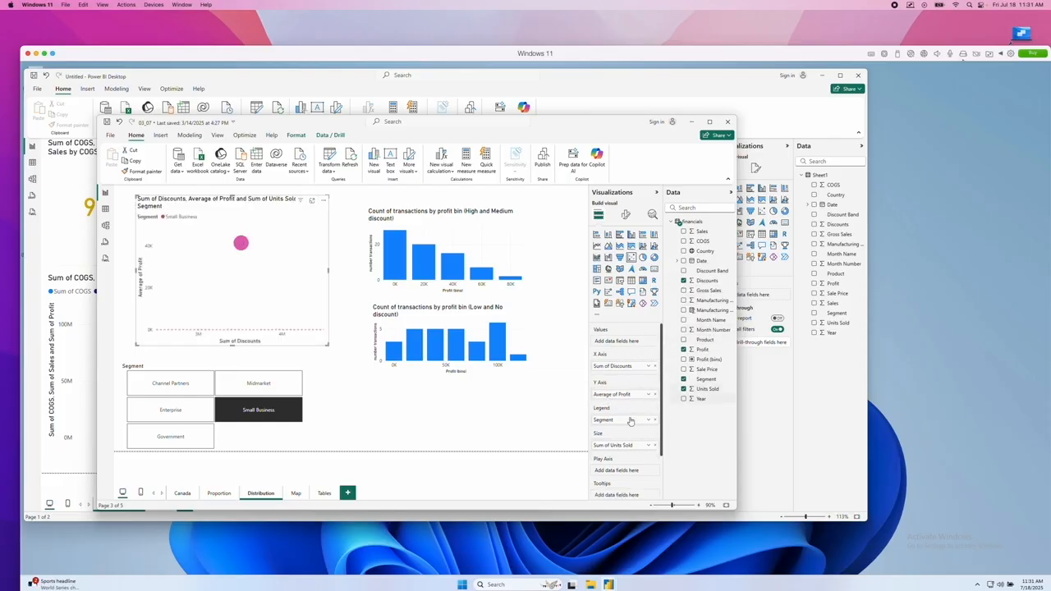
Cross-filter the Distribution page by the 100K bin of the low and no discount chart and inspect the high and medium discount chart
scroll(649, 402, down, 2)
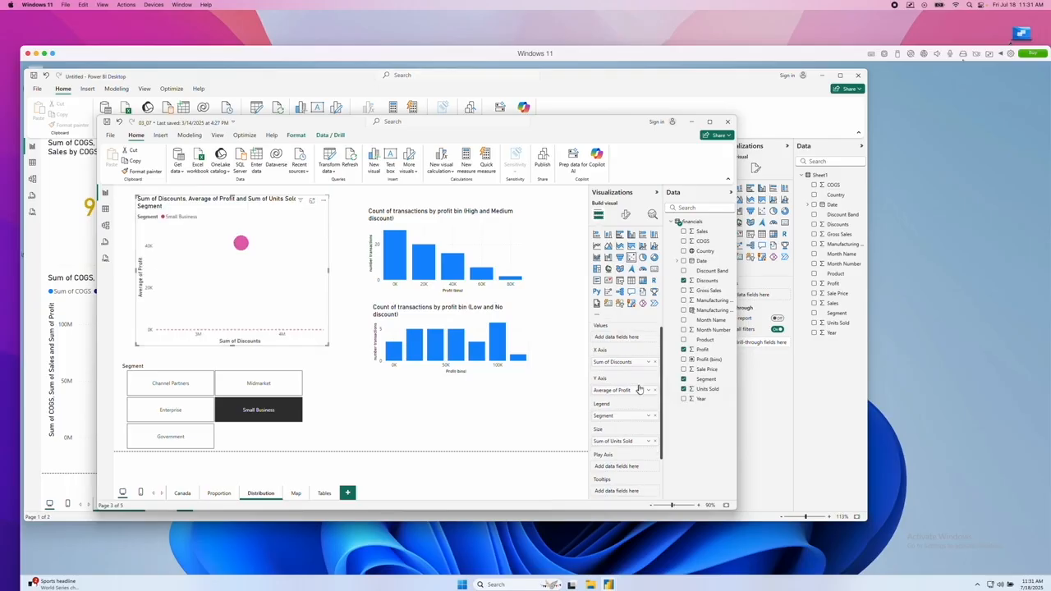
click(499, 341)
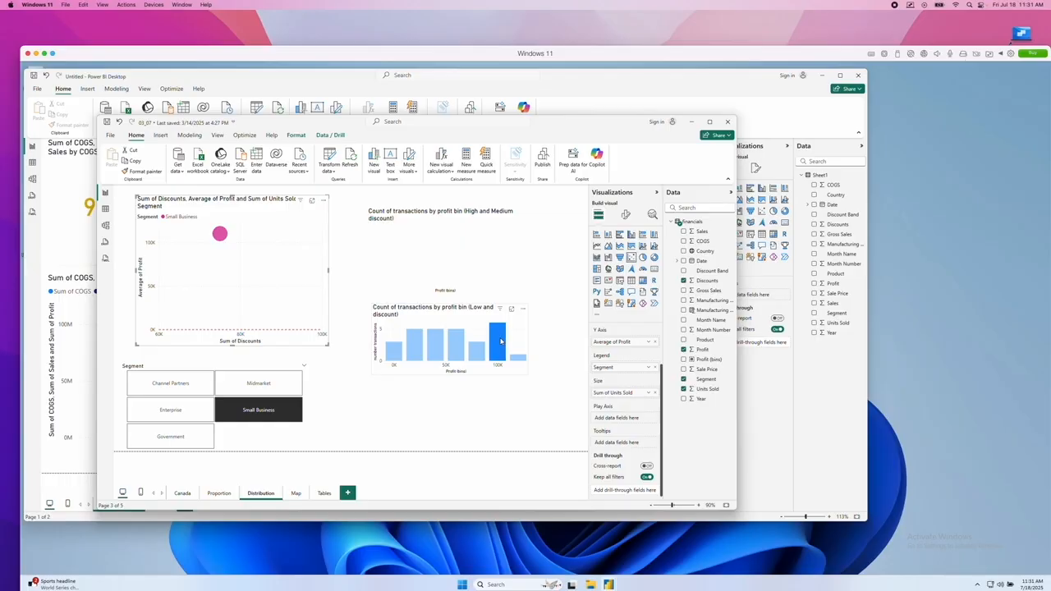
click(467, 272)
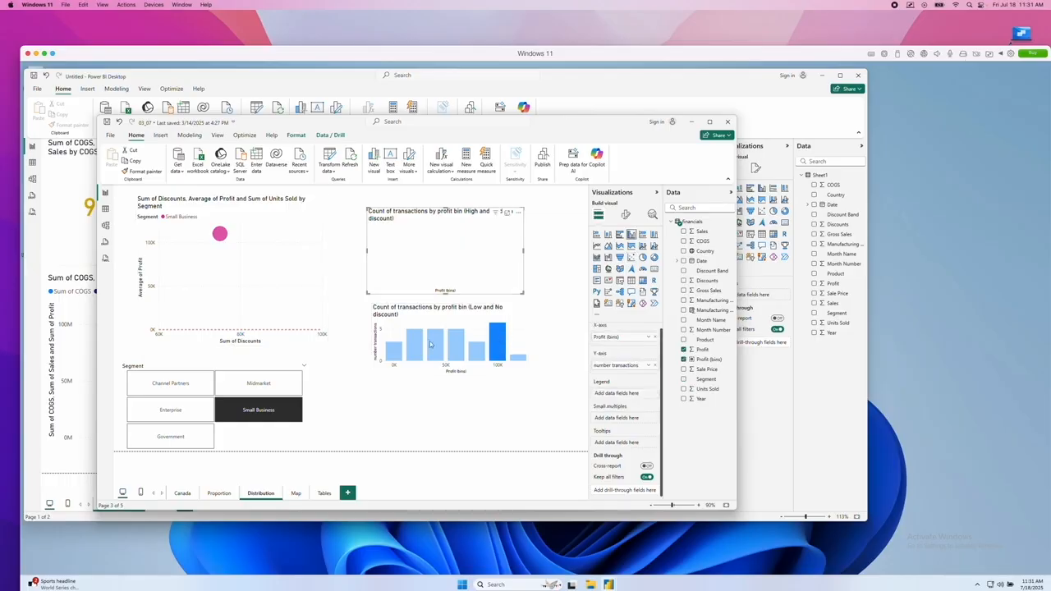
Open the Map page and view the new visual calculation options for the disabled map visual
click(295, 494)
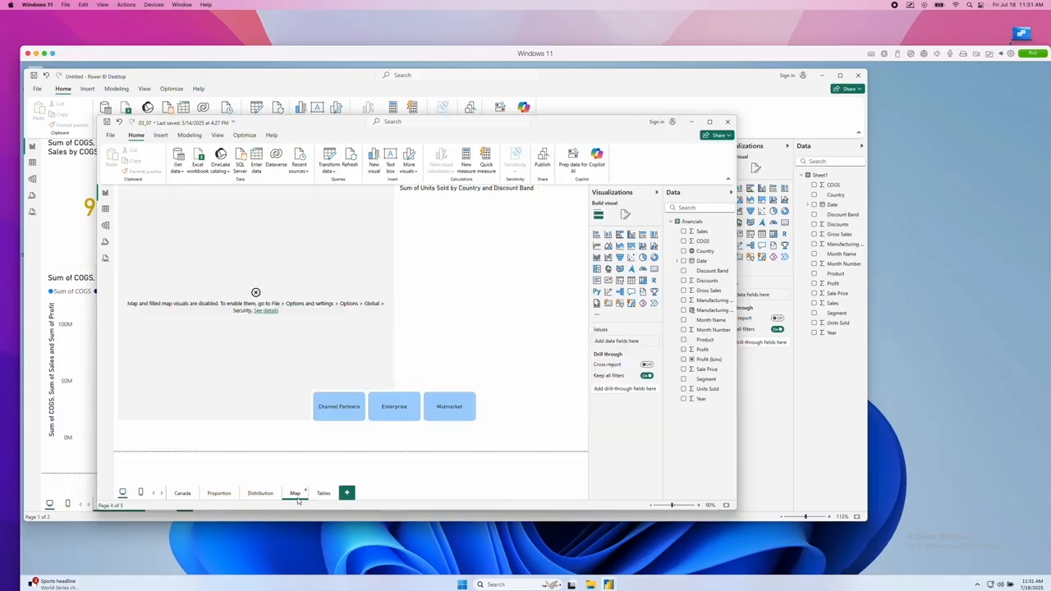
click(366, 319)
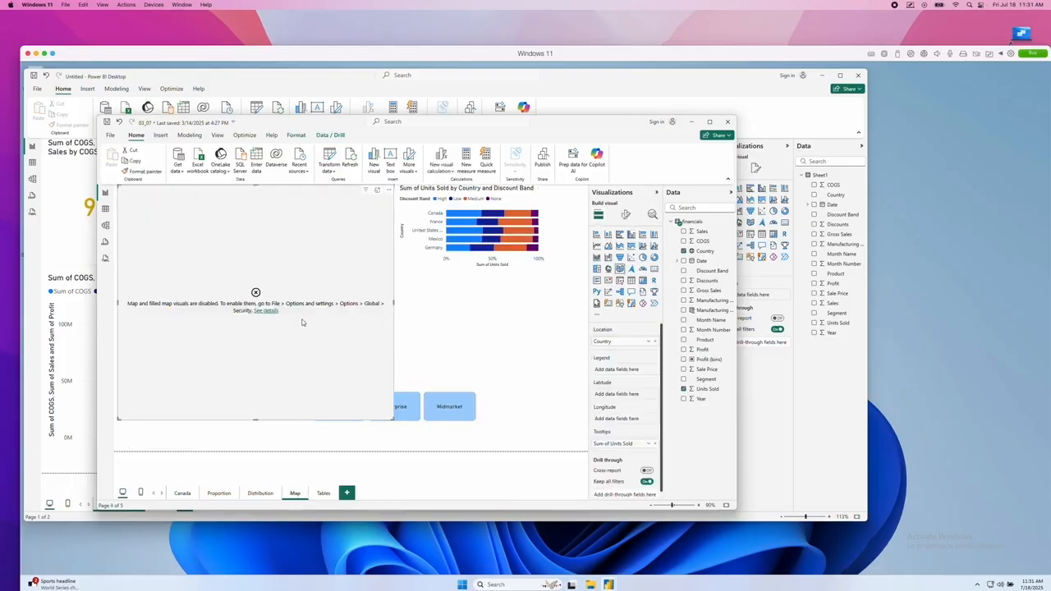
right_click(344, 277)
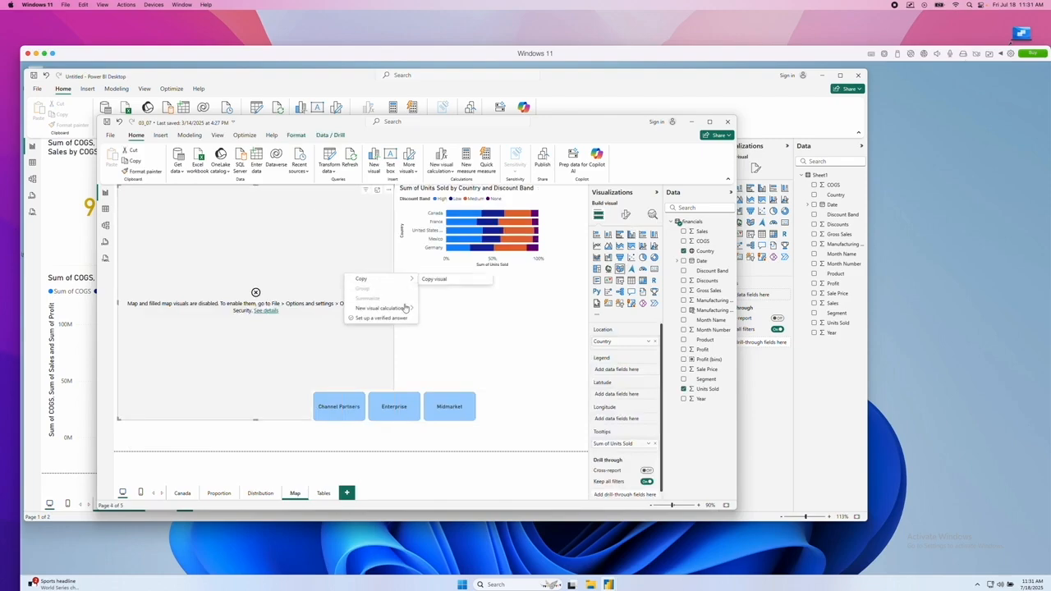
mouse_move(403, 306)
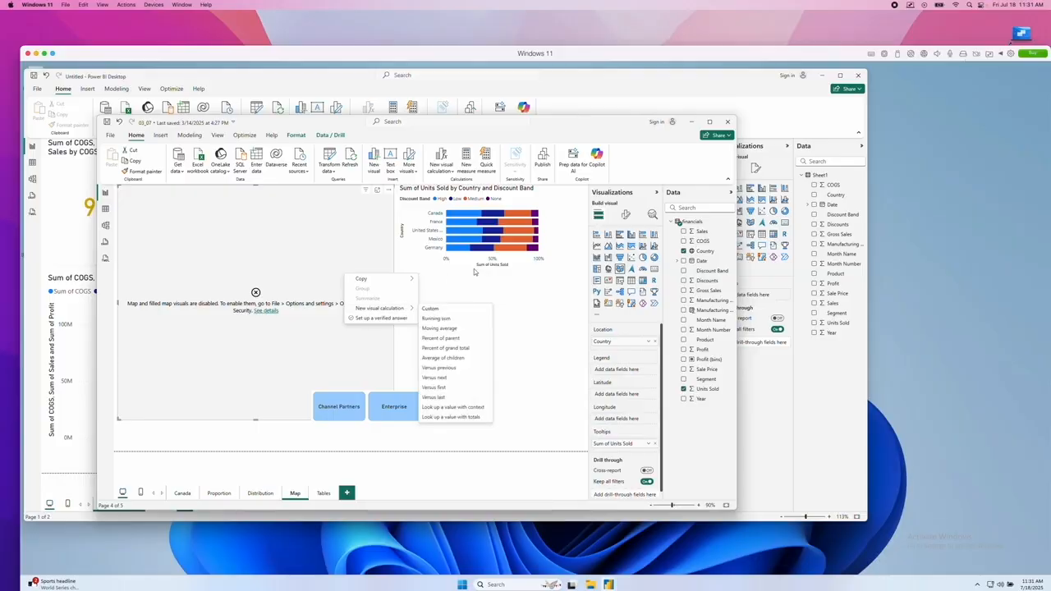
Remove the disabled map visual from the Map page
click(475, 270)
click(254, 298)
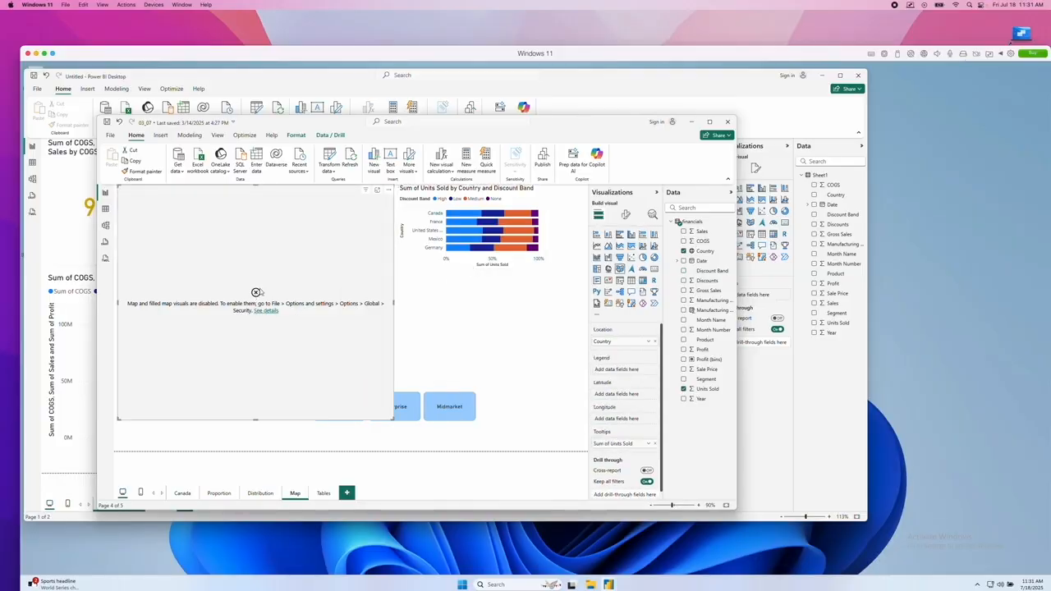
click(389, 190)
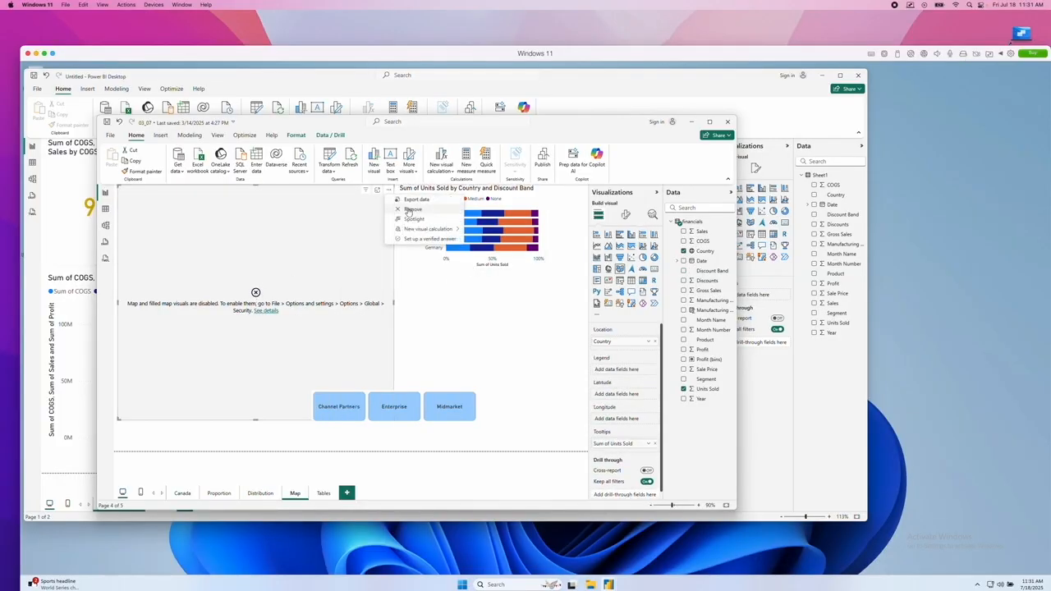
click(412, 209)
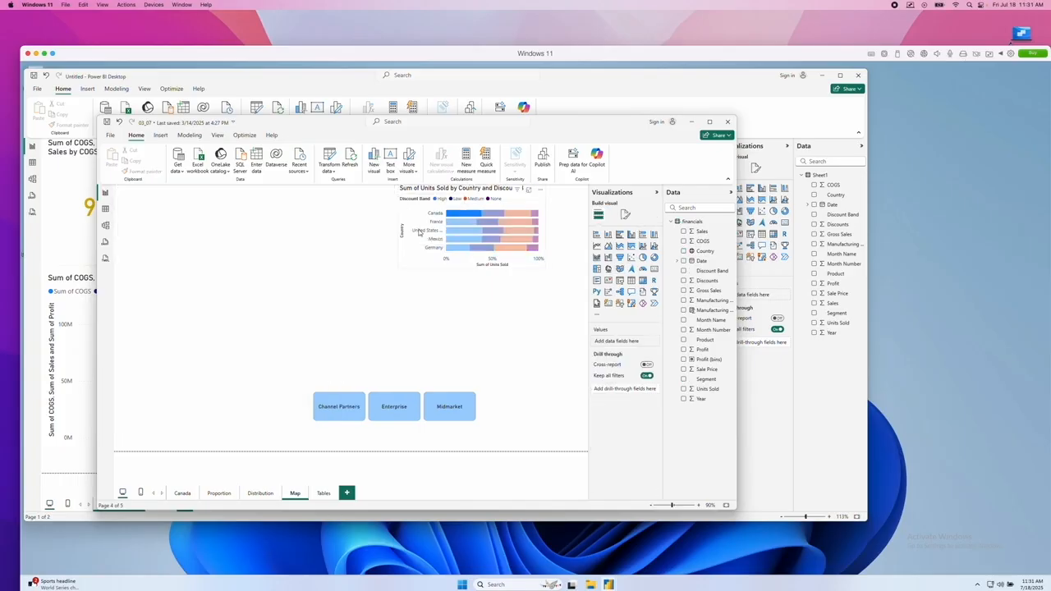
Move the Units Sold by Country and Discount Band chart to the page's upper-left corner and highlight Canada in it
drag(413, 221, 126, 221)
click(151, 217)
right_click(152, 215)
click(345, 266)
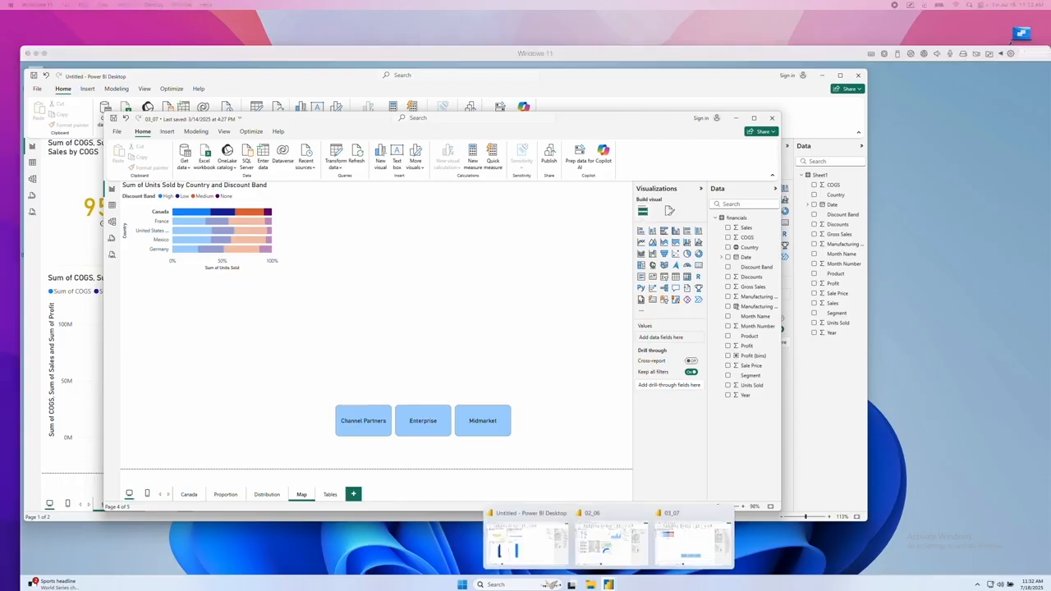
Switch to the Word document and copy the Example 3 title "Exception Submission Rate Surges"
key(super+Tab)
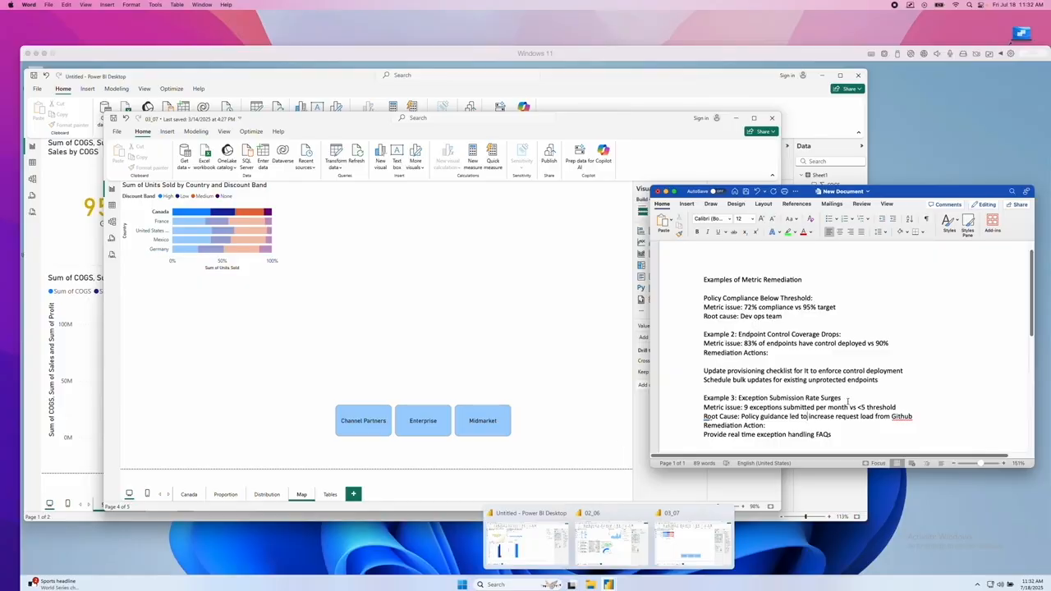
drag(847, 400, 737, 399)
right_click(748, 400)
click(760, 411)
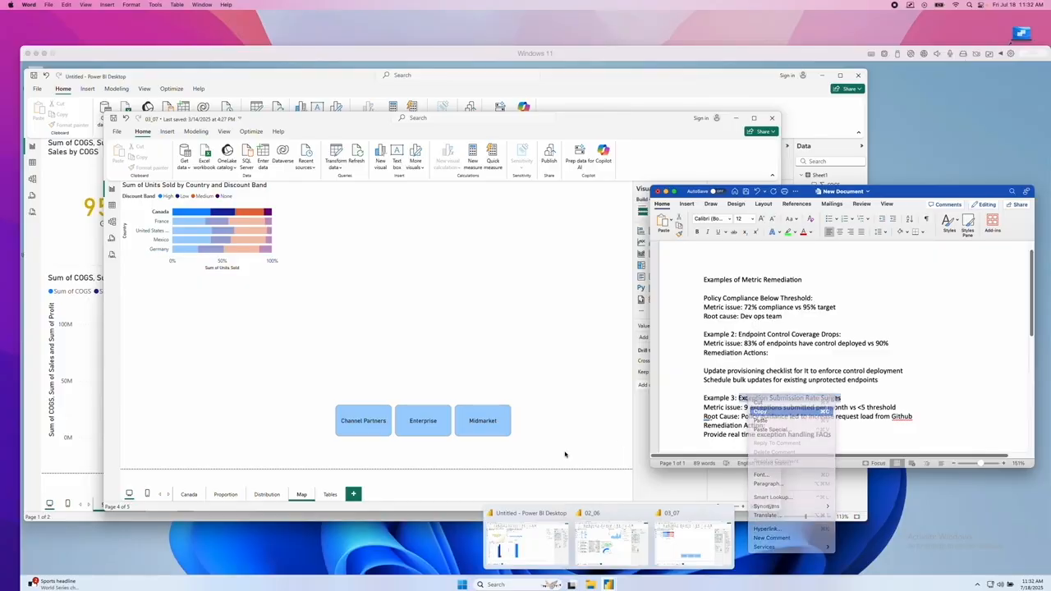
Back in the Power BI report, rename the Map page to "Exception Submission Rate Surges"
click(306, 496)
right_click(306, 496)
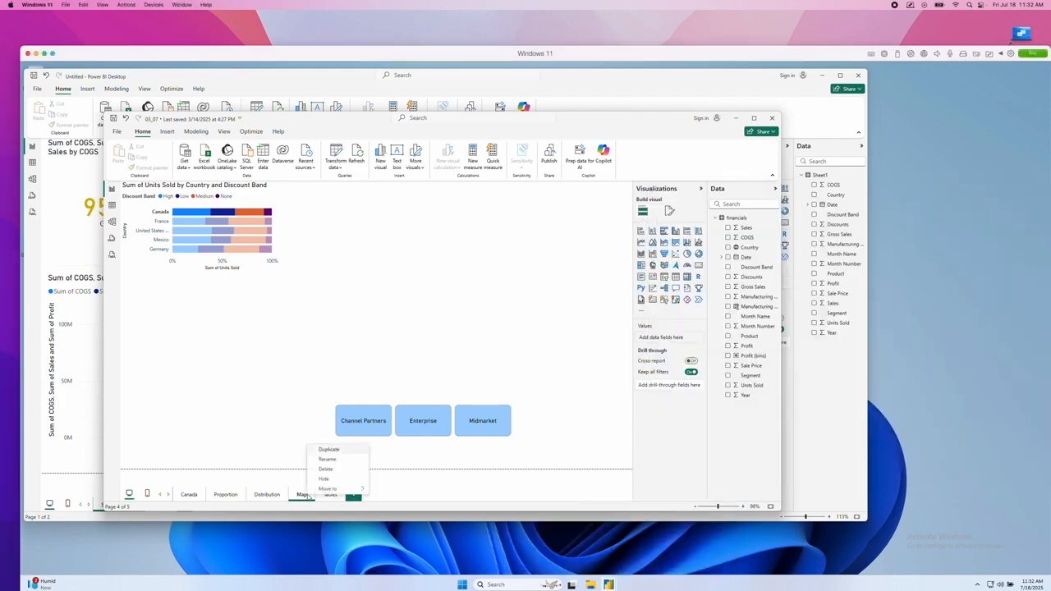
click(326, 460)
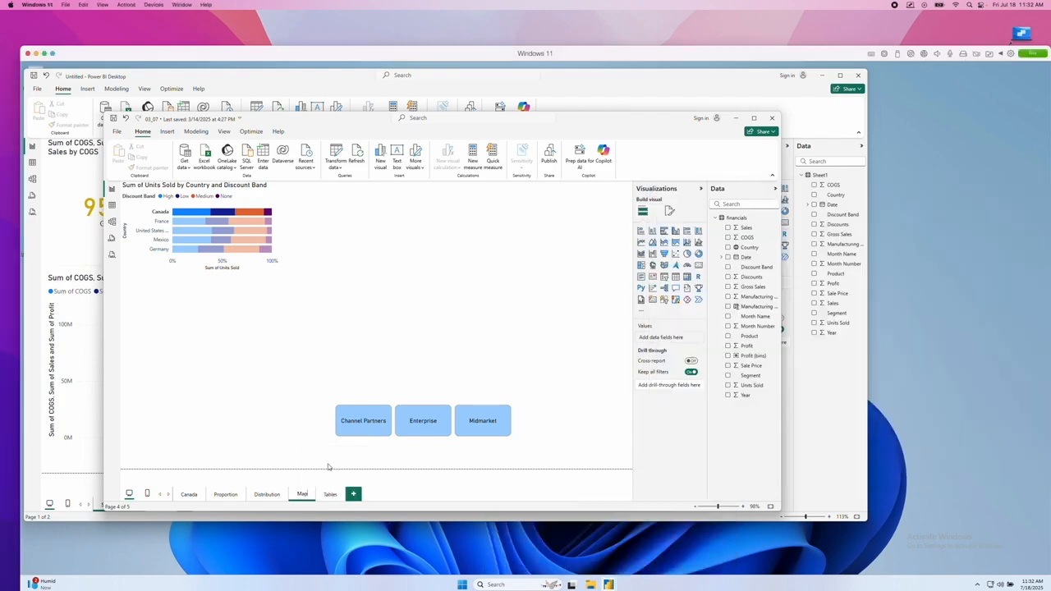
key(BackSpace)
key(BackSpace)
key(BackSpace)
text(Images)
key(Return)
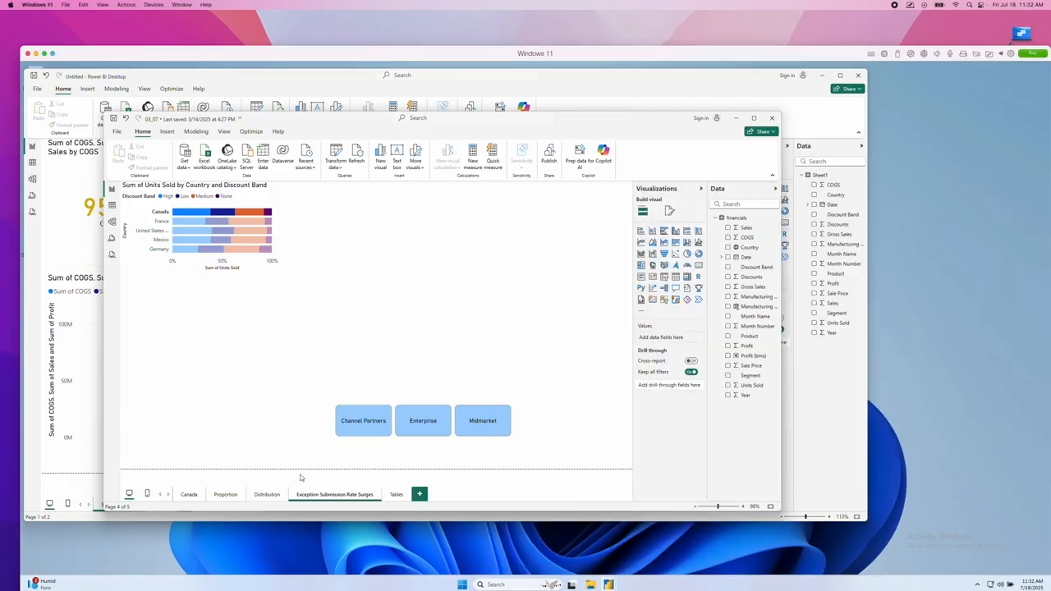
Filter the report by the Enterprise segment and open the Distribution page
click(411, 426)
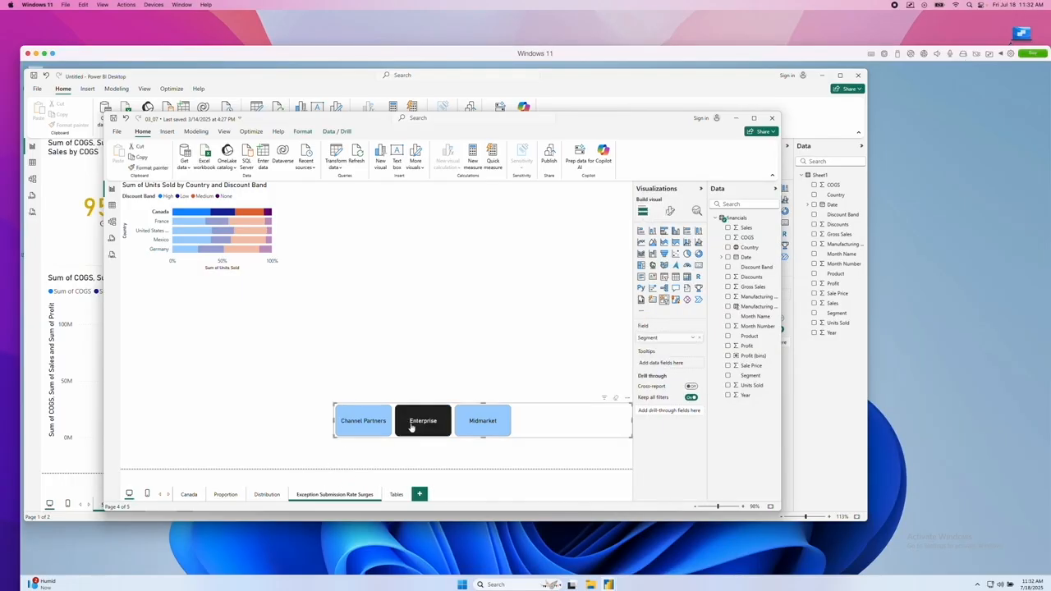
click(267, 494)
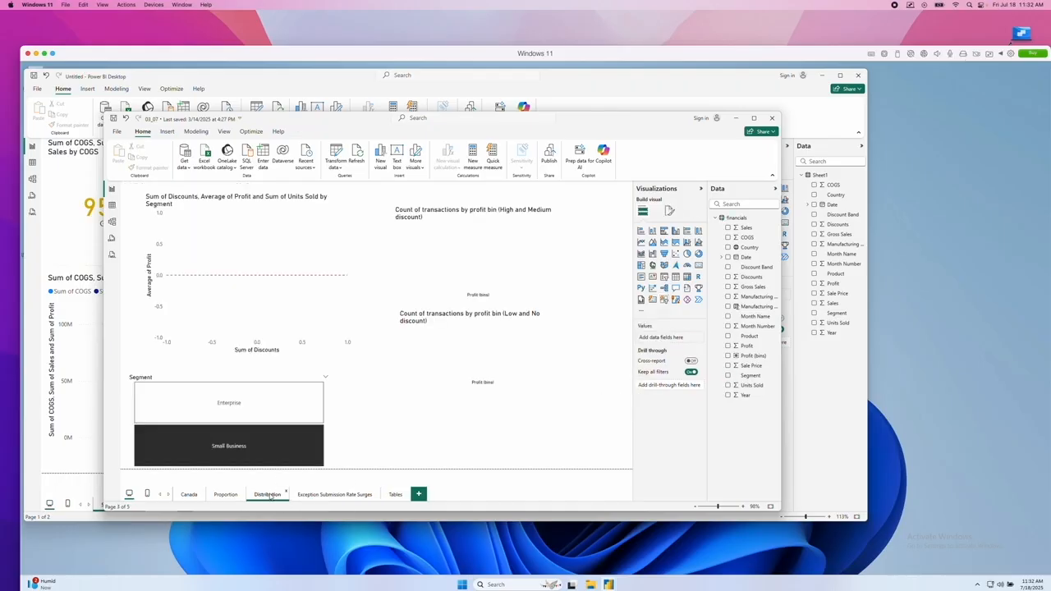
drag(577, 123, 622, 121)
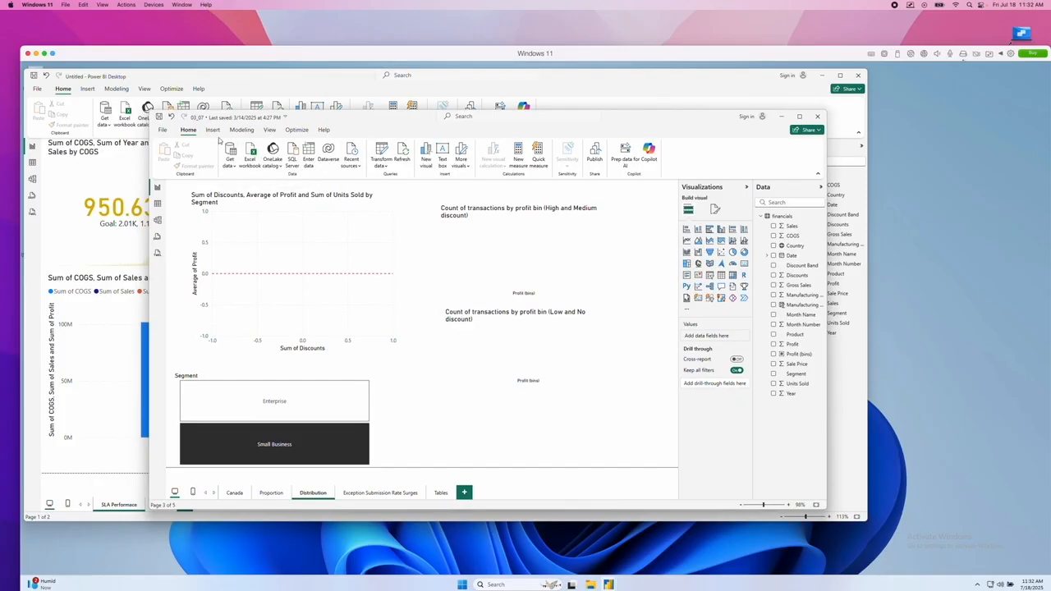
click(211, 130)
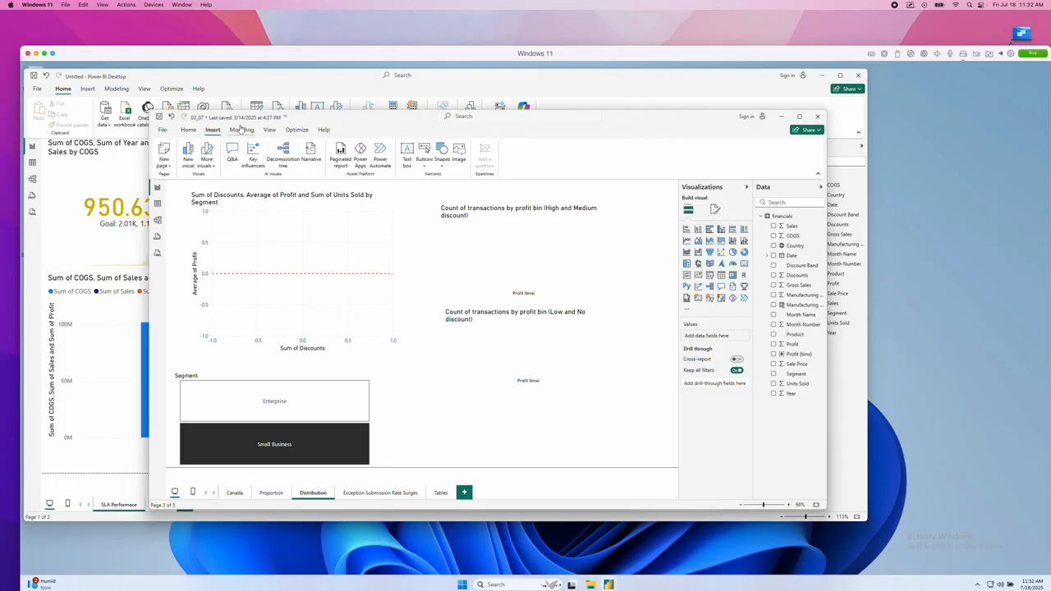
click(240, 131)
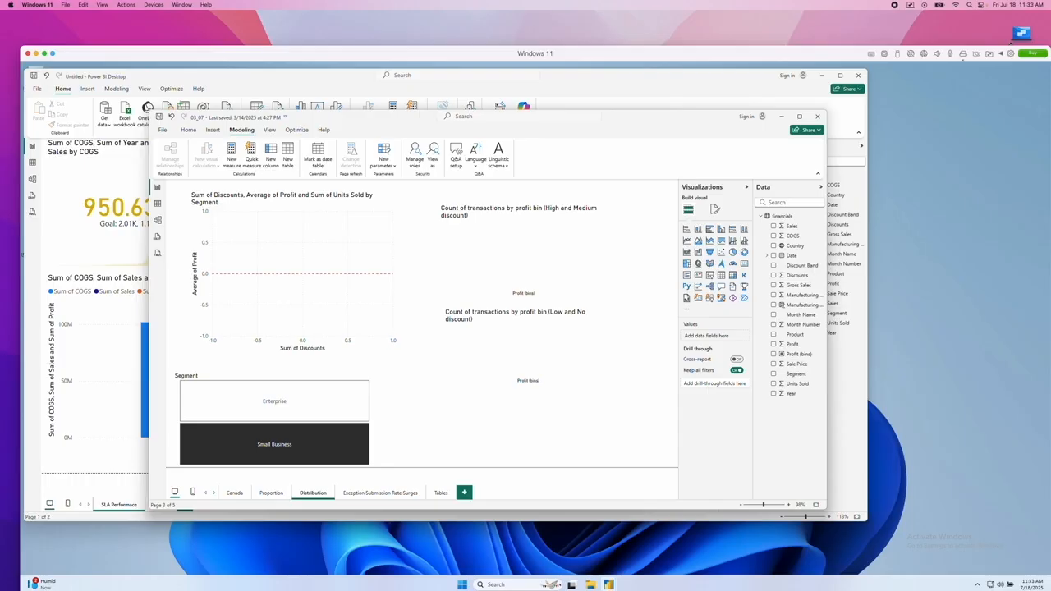
Rename the Proportion page to "SLA Performance"
click(272, 492)
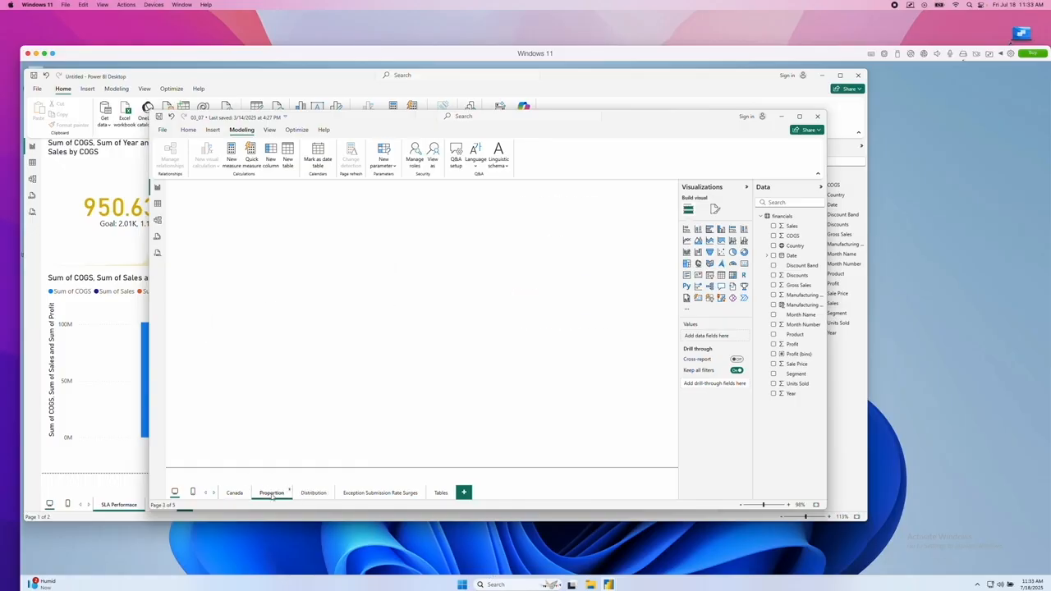
key(BackSpace)
key(BackSpace)
key(BackSpace)
key(BackSpace)
key(BackSpace)
key(BackSpace)
key(BackSpace)
key(BackSpace)
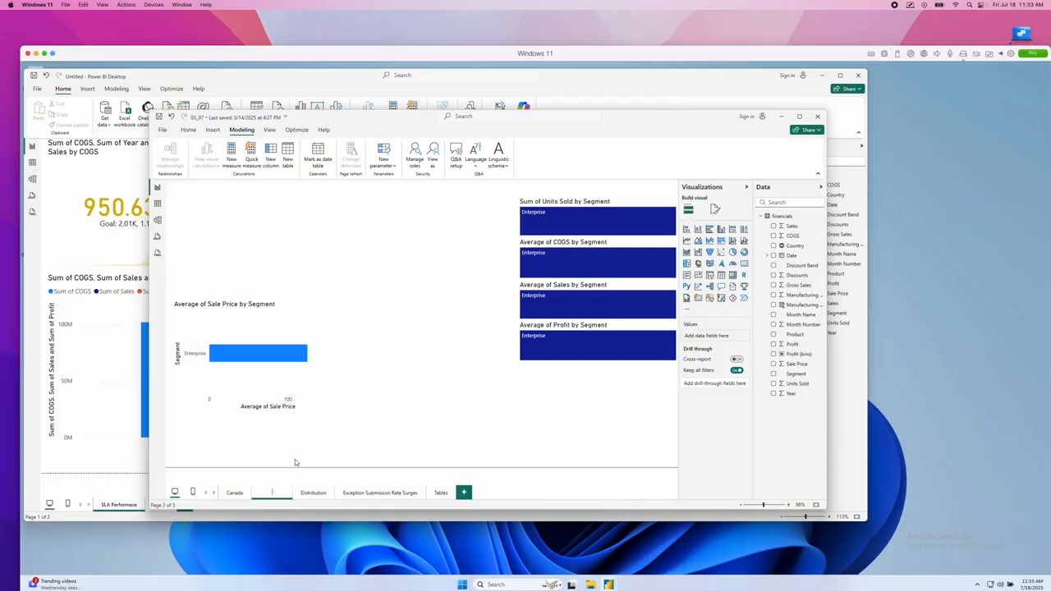
text(SLA)
text( Per)
text(formace)
key(Return)
Rename the Tables page to "Executive Metric Report"
click(453, 495)
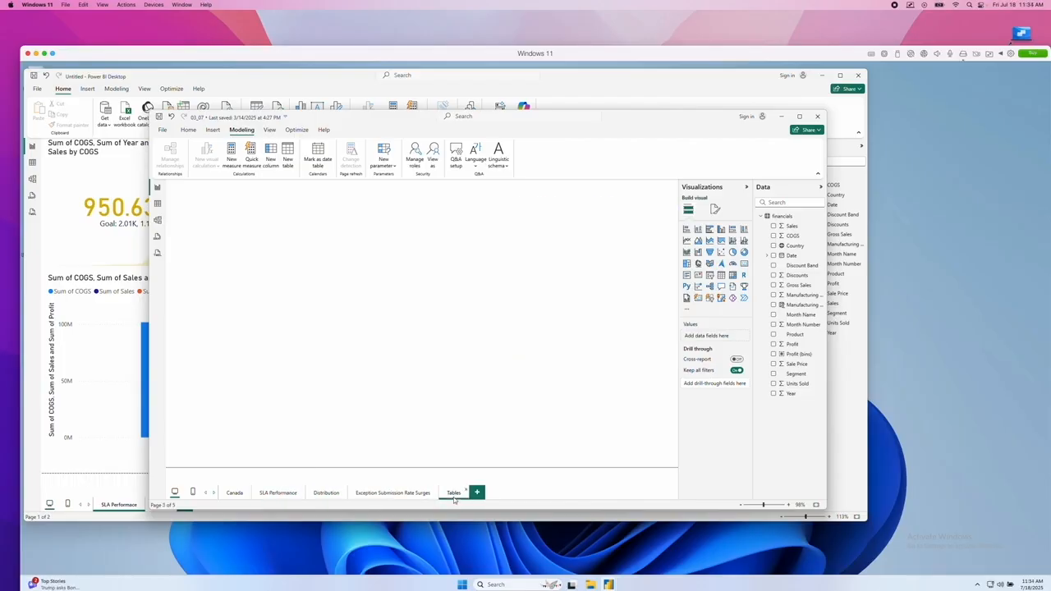
right_click(453, 497)
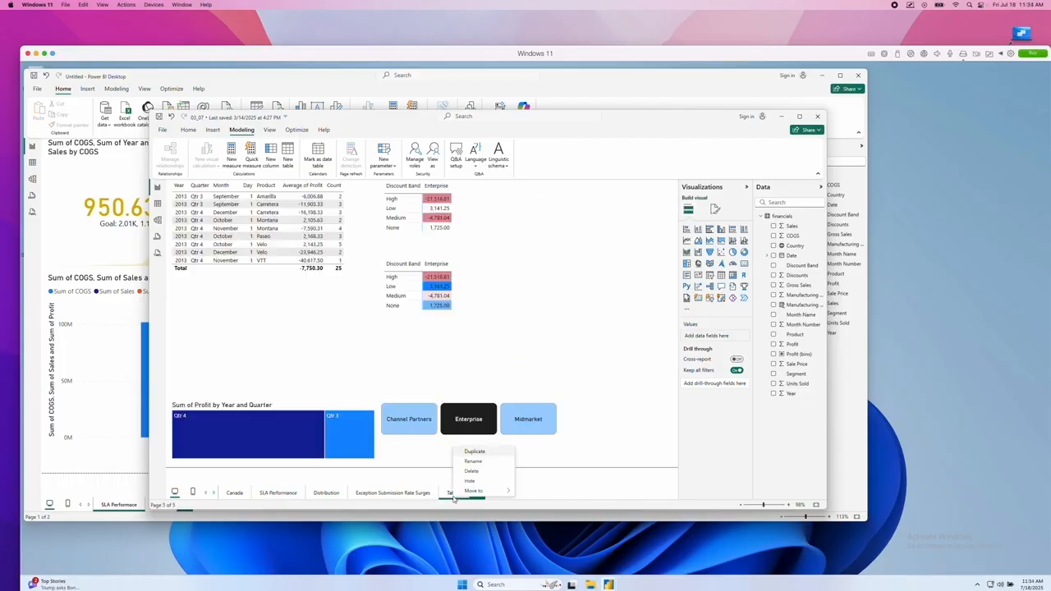
click(478, 467)
key(BackSpace)
text(Excelutive - Metrics Report)
key(Return)
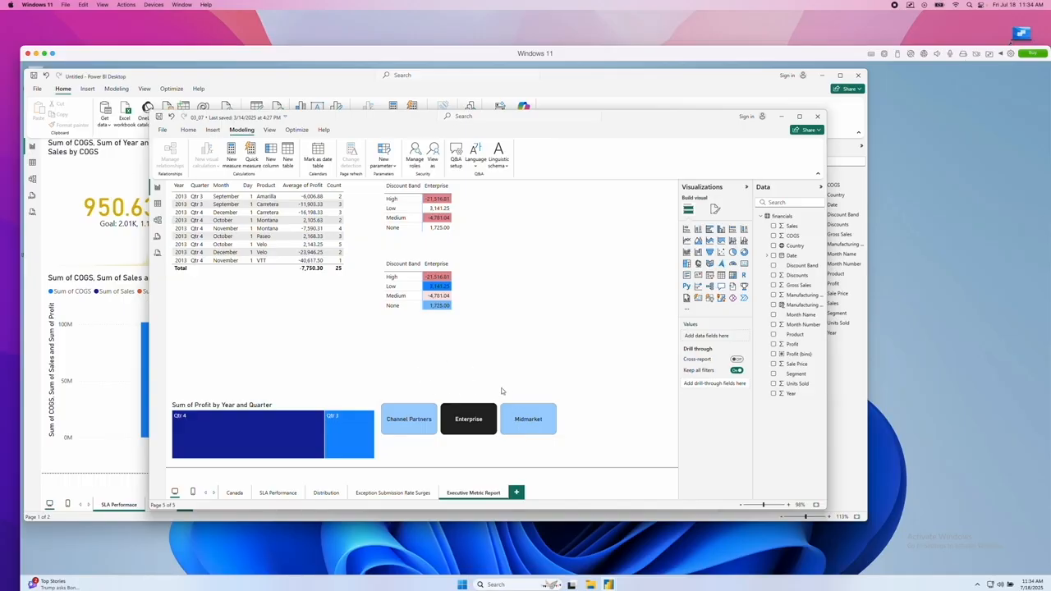
Shift the report window aside and switch to the Word document with the metric remediation examples
drag(403, 119, 444, 123)
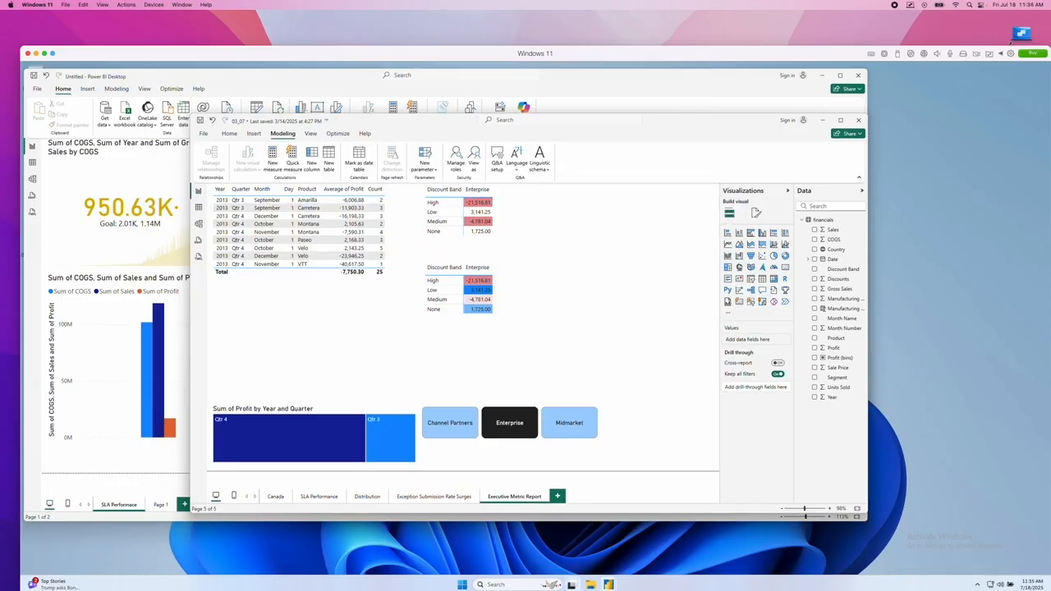
mouse_move(552, 585)
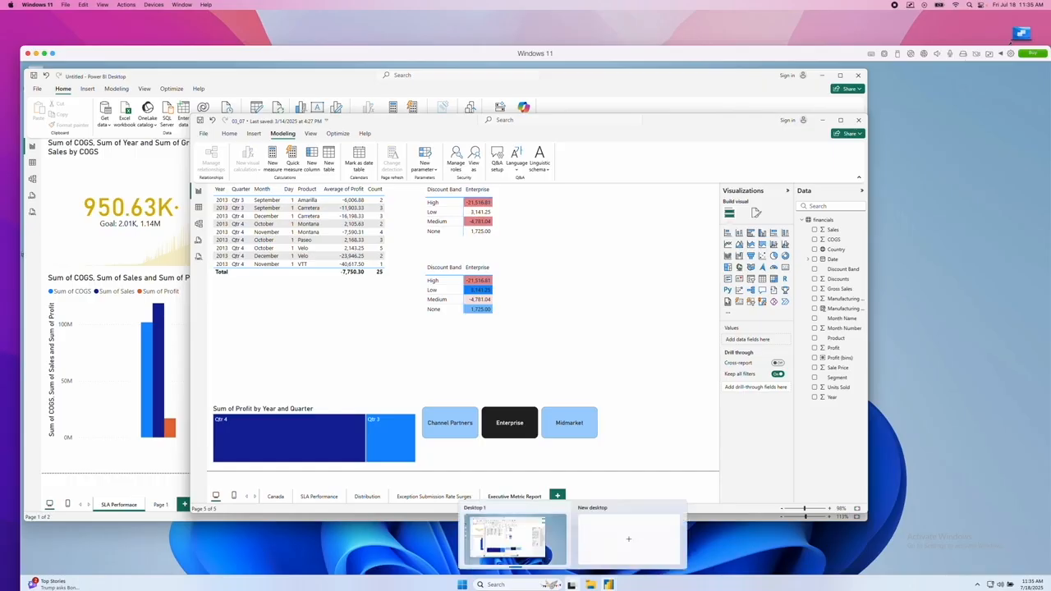
key(super+Tab)
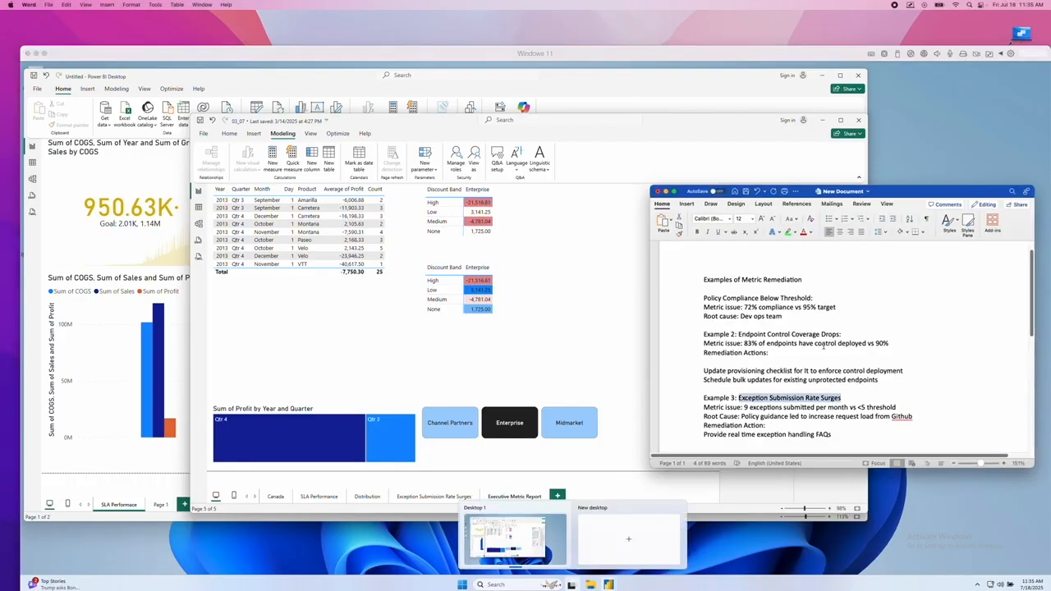